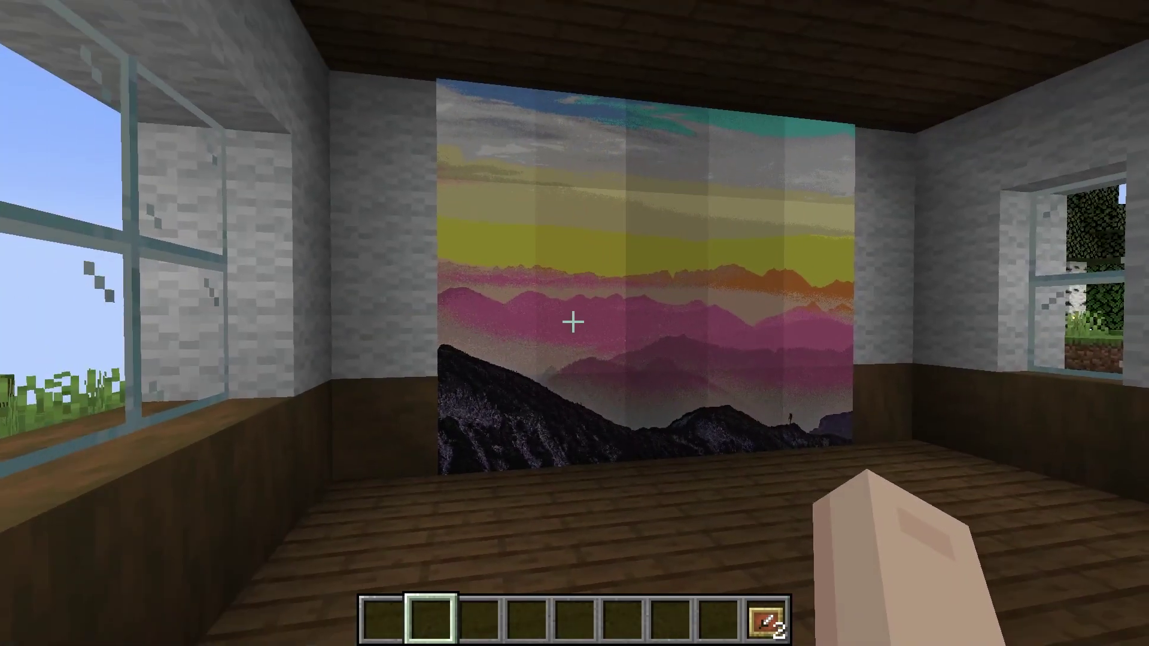
pyautogui.press('w')
pyautogui.press('w')
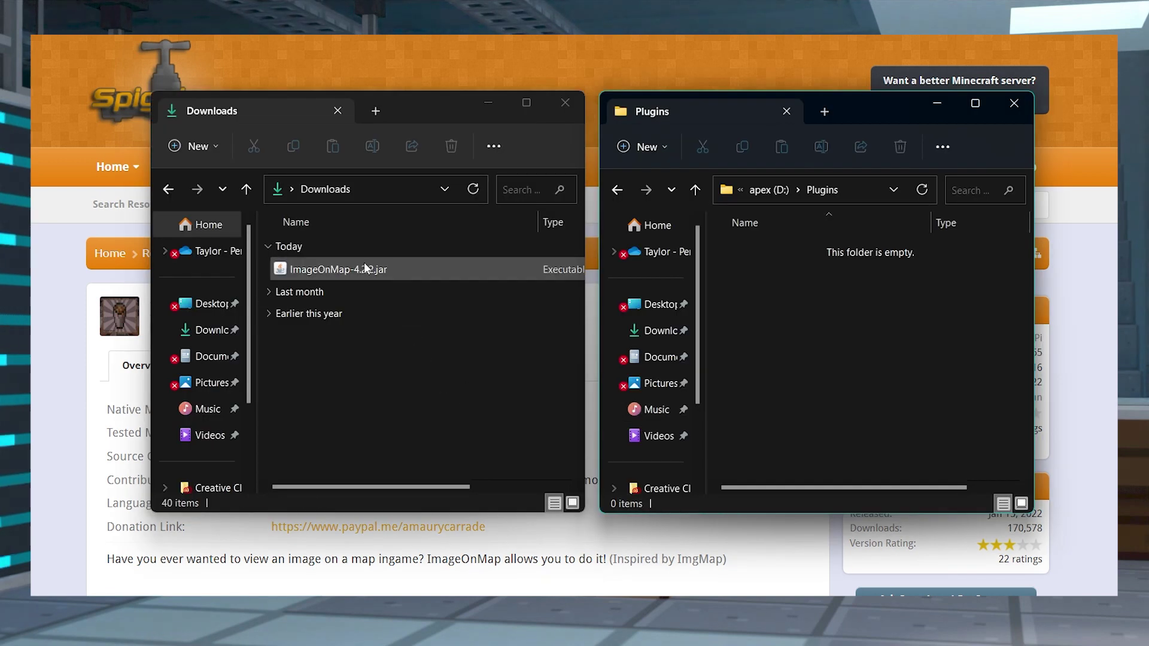
# In File Explorer, transfer ImageOnMap-4.2.2.jar from the Downloads folder into the Plugins folder on the D drive.
pyautogui.click(366, 268)
pyautogui.moveTo(408, 270); pyautogui.dragTo(854, 330)
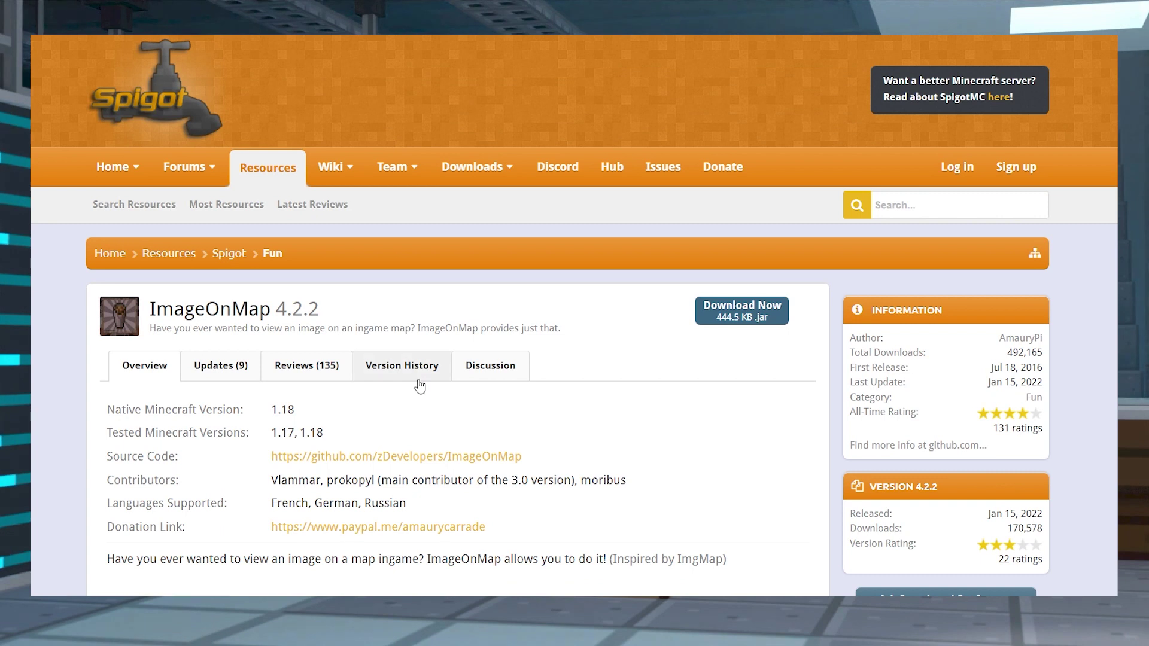
# Open ImageOnMap's version history on the Spigot site and examine the older releases and version 4.2.2.
pyautogui.click(413, 368)
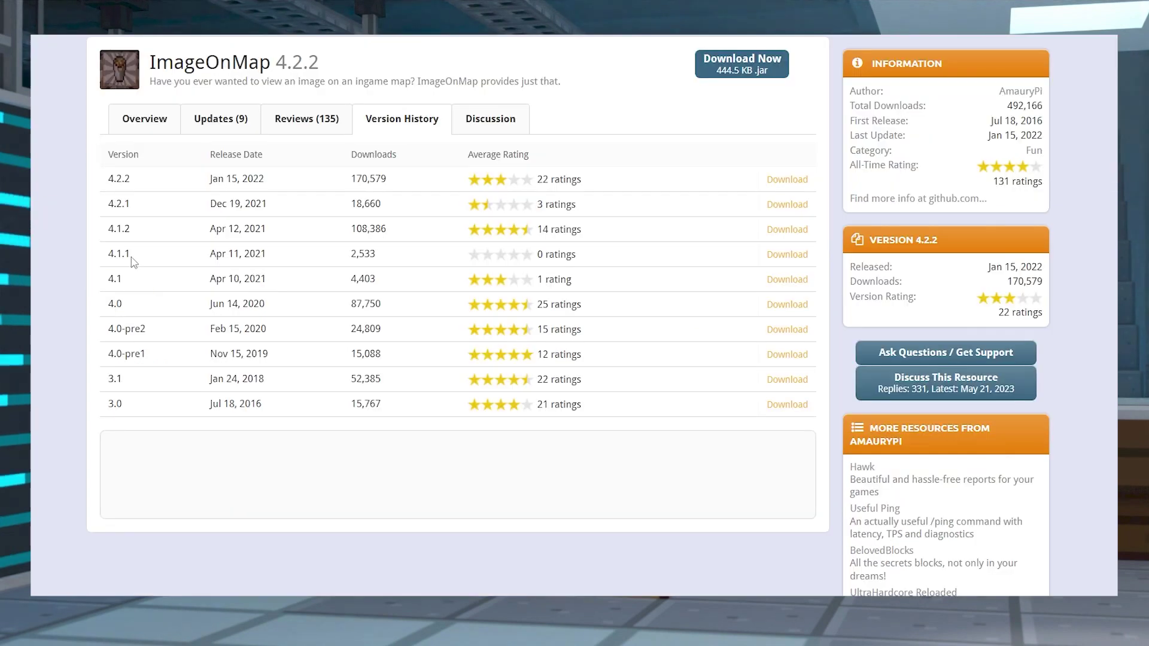
pyautogui.moveTo(144, 268); pyautogui.dragTo(817, 290)
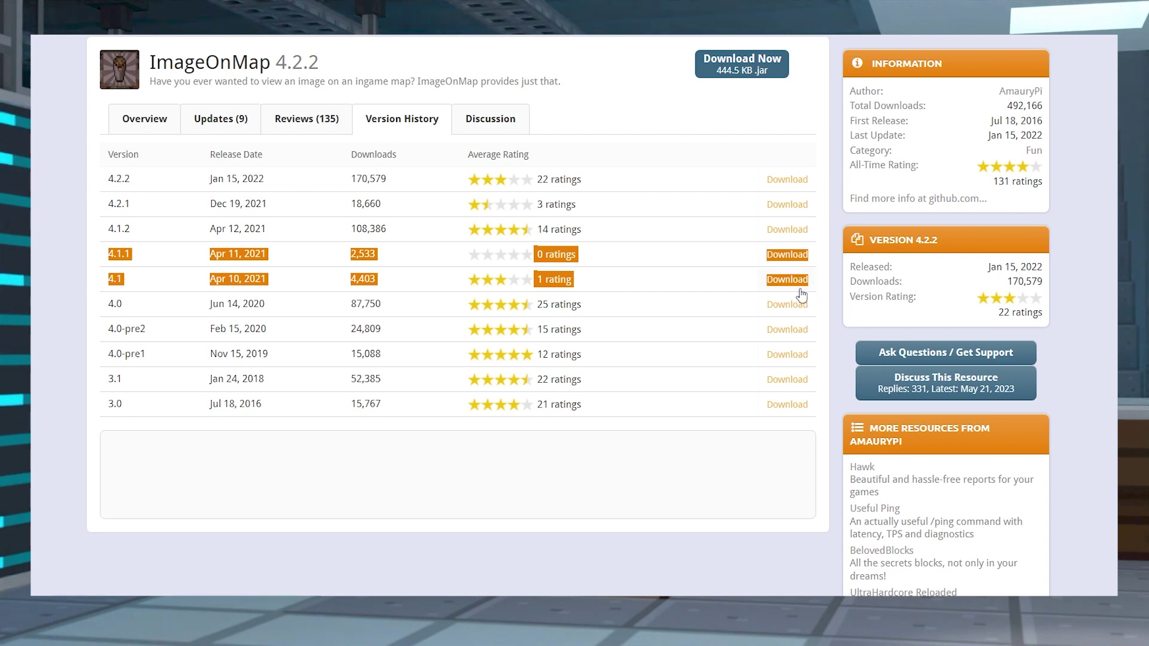
pyautogui.tripleClick(813, 358)
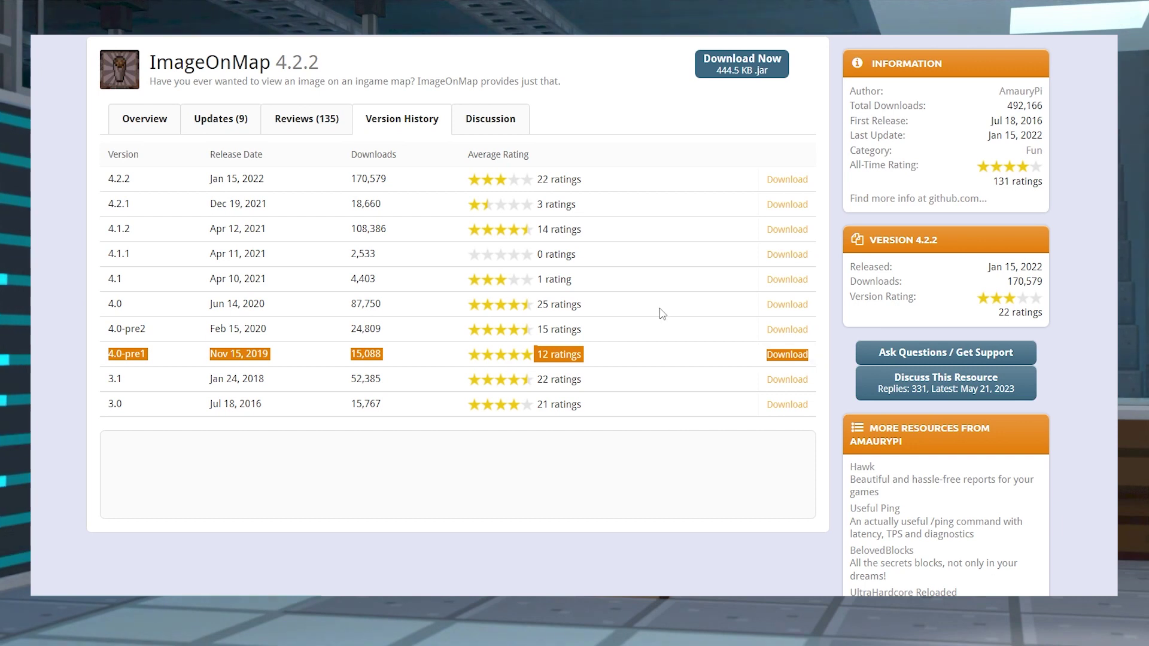
pyautogui.tripleClick(814, 381)
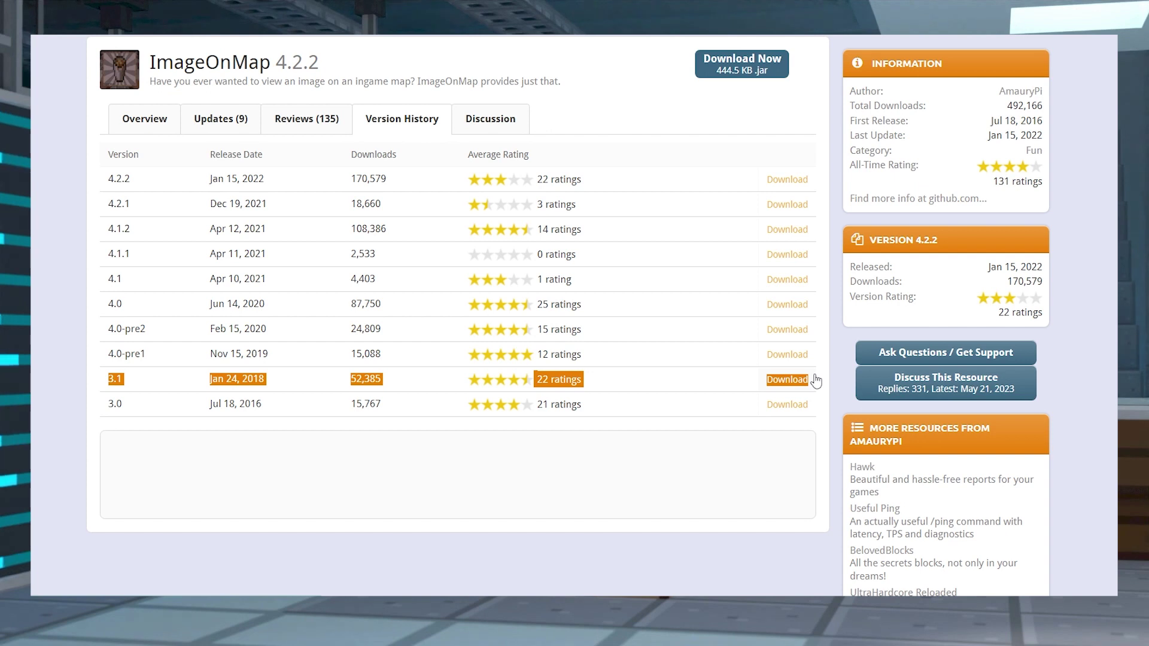
pyautogui.moveTo(101, 182); pyautogui.dragTo(814, 181)
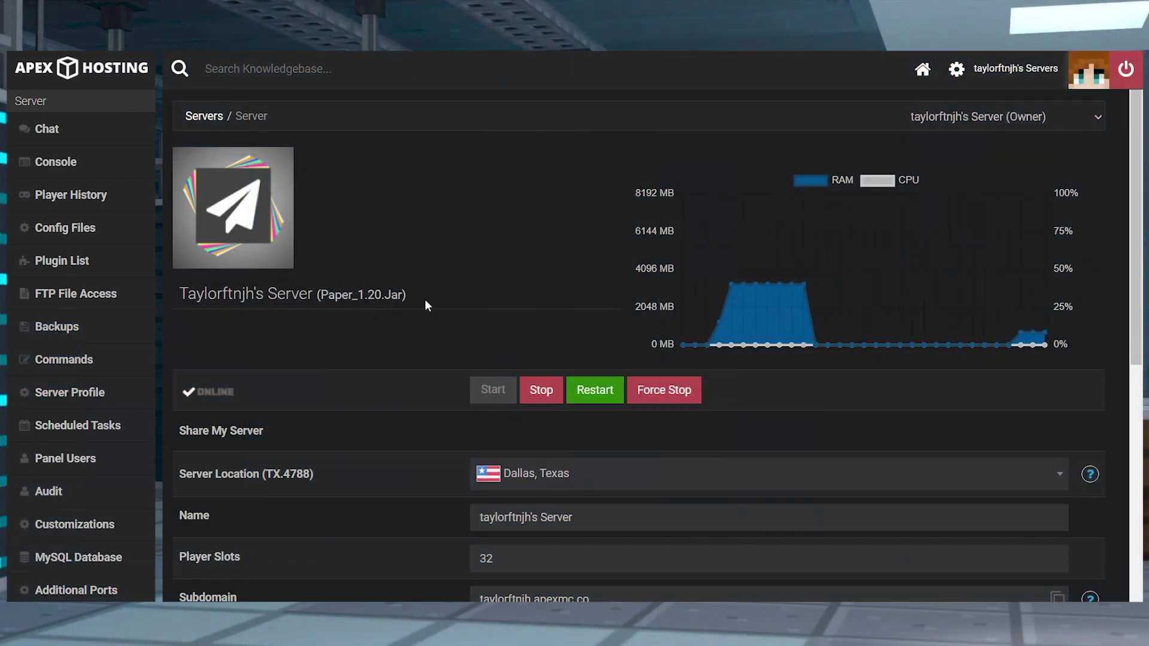
# In the Apex Hosting panel, check the server's jar version and stop the server.
pyautogui.moveTo(425, 299); pyautogui.dragTo(316, 308)
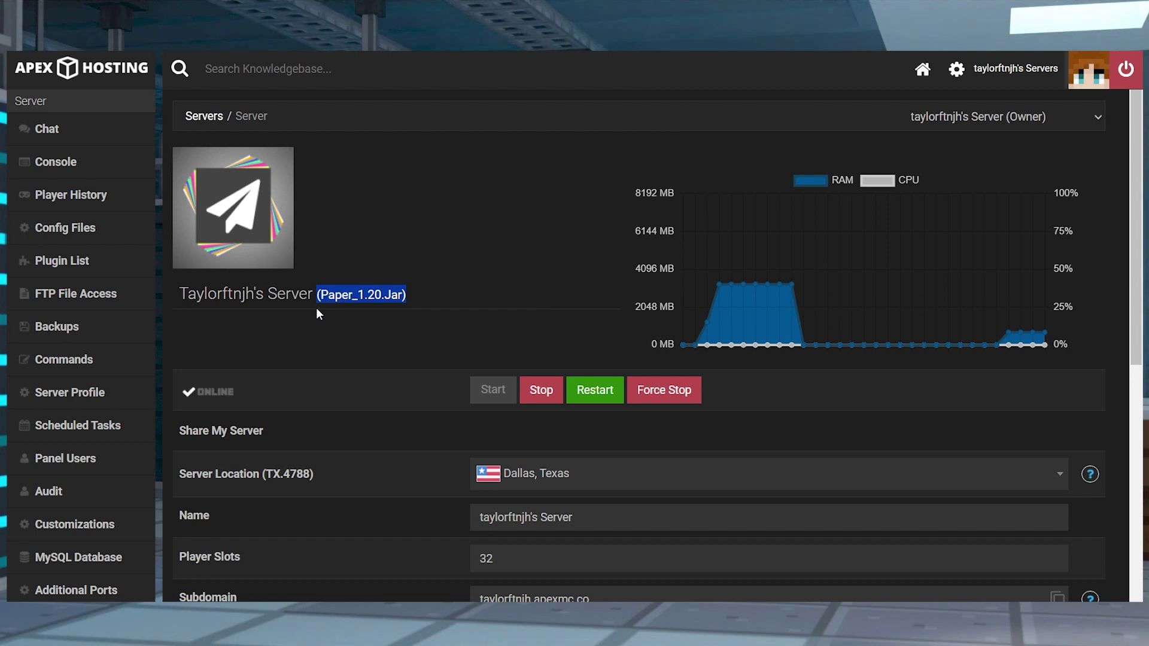
pyautogui.click(340, 328)
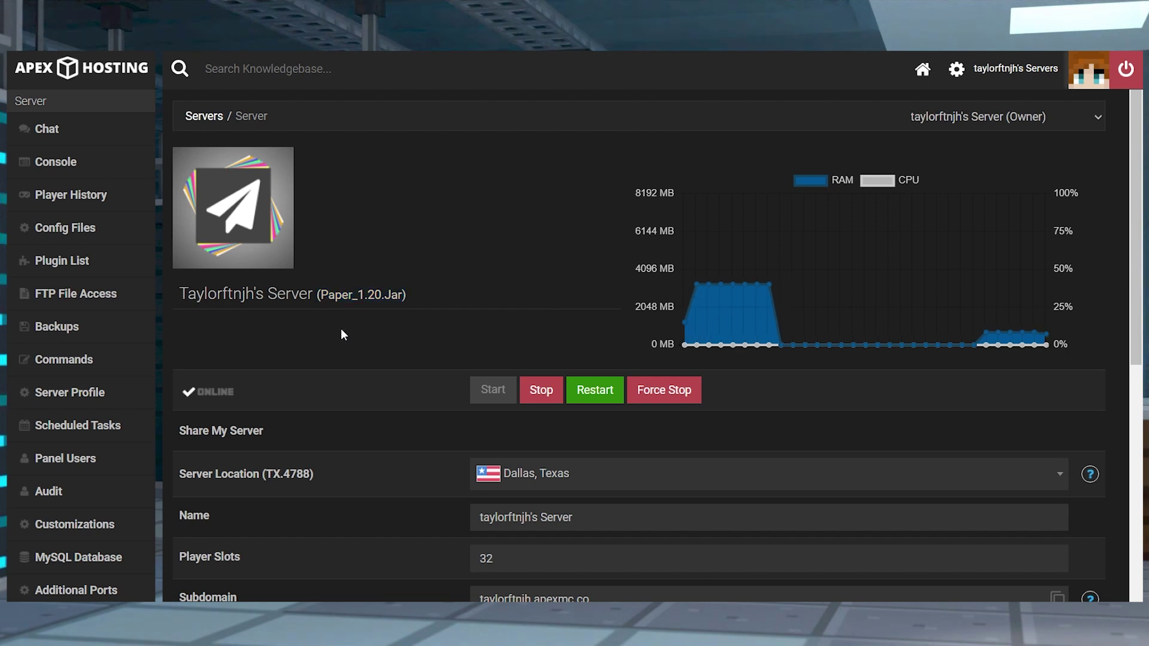
pyautogui.click(535, 387)
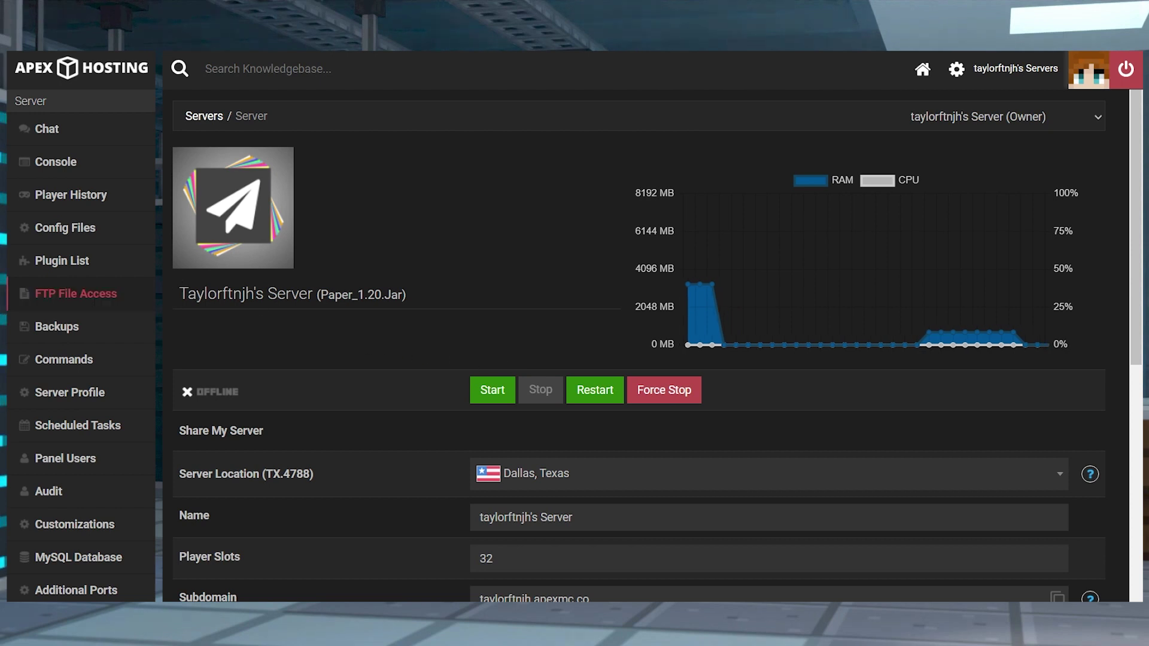
# Upload ImageOnMap-4.2.2.jar to the server's plugins directory over FTP file access and return to the main server page.
pyautogui.click(76, 293)
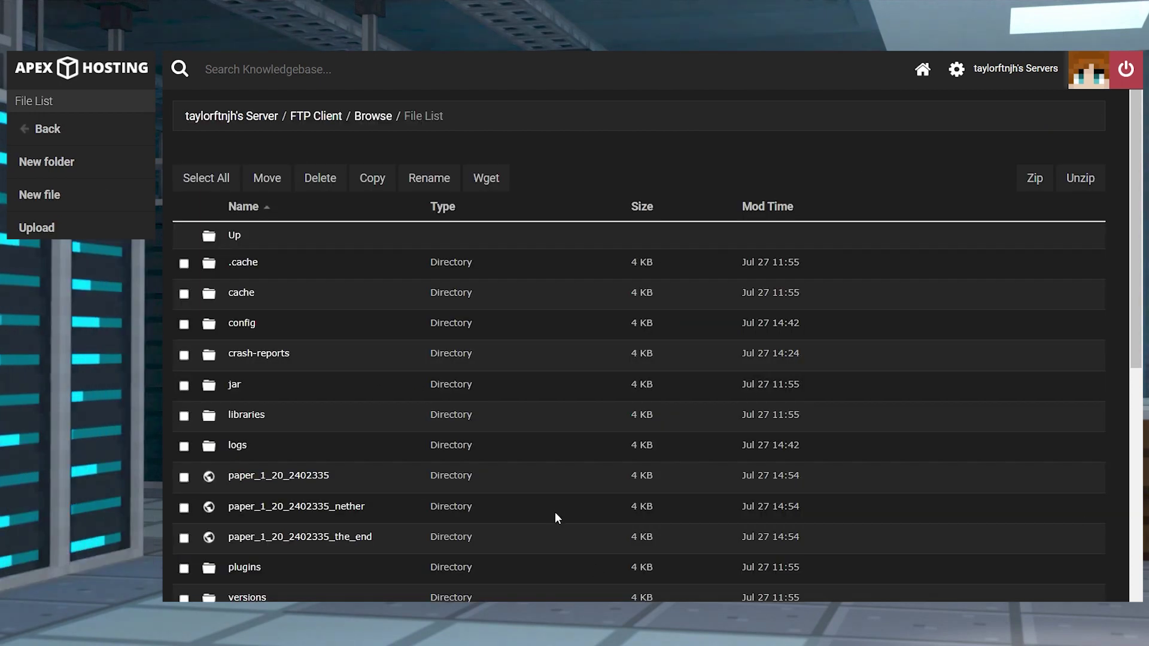
pyautogui.click(244, 569)
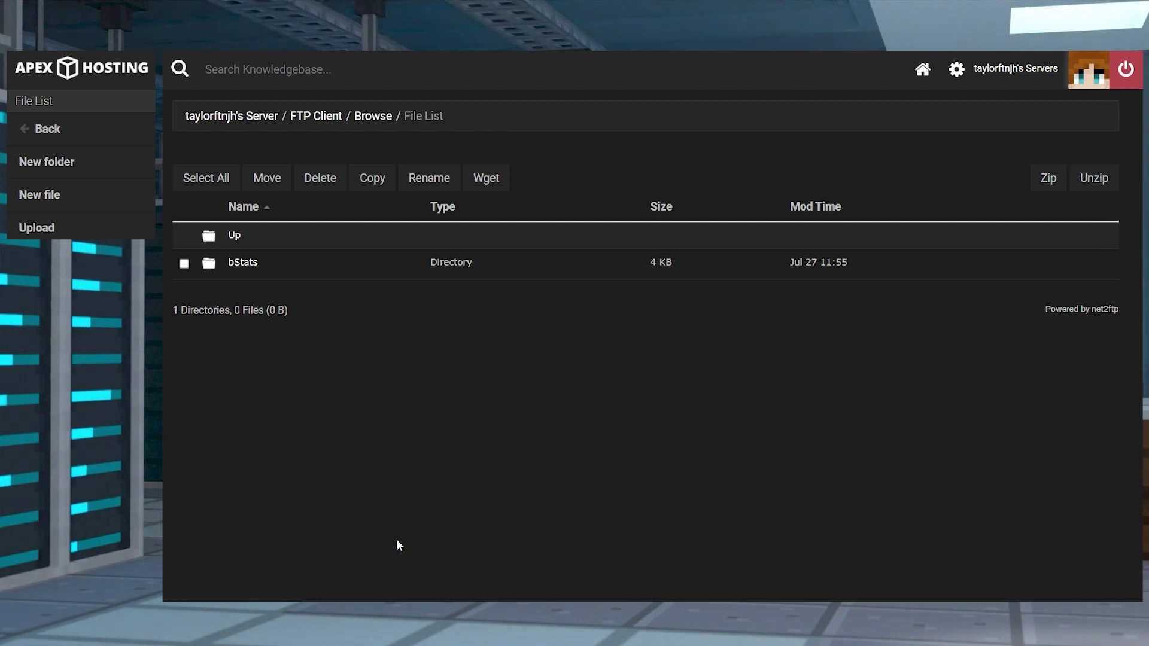
pyautogui.click(93, 232)
pyautogui.click(440, 296)
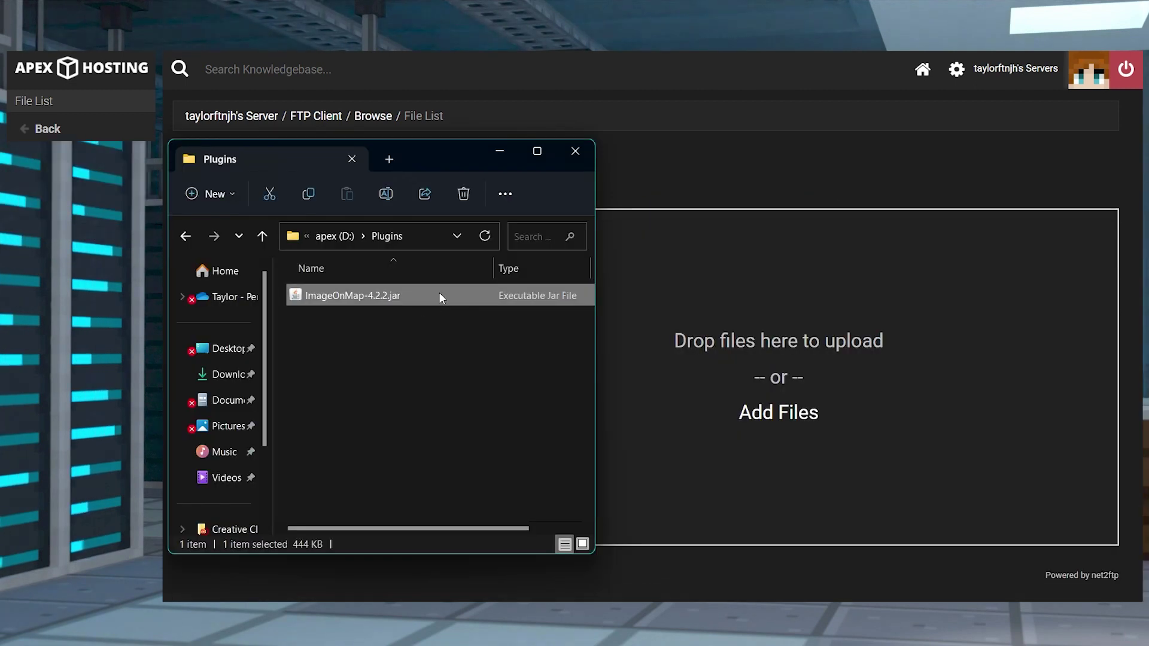
pyautogui.moveTo(439, 296); pyautogui.dragTo(694, 332)
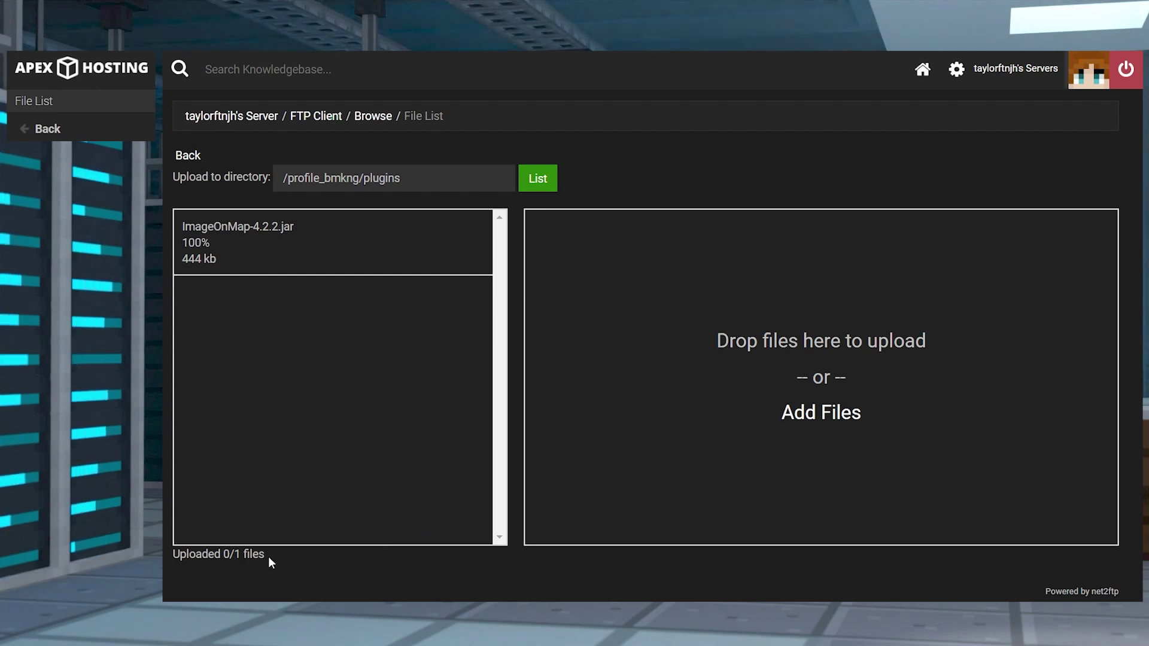
pyautogui.moveTo(267, 559); pyautogui.dragTo(176, 564)
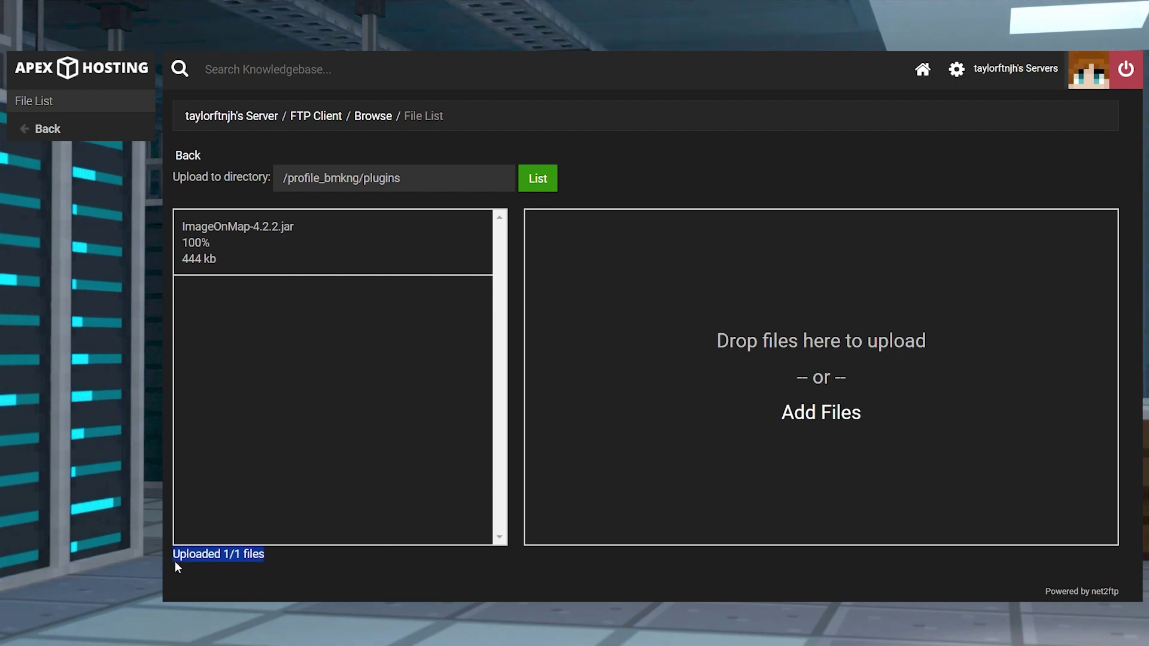
pyautogui.click(213, 118)
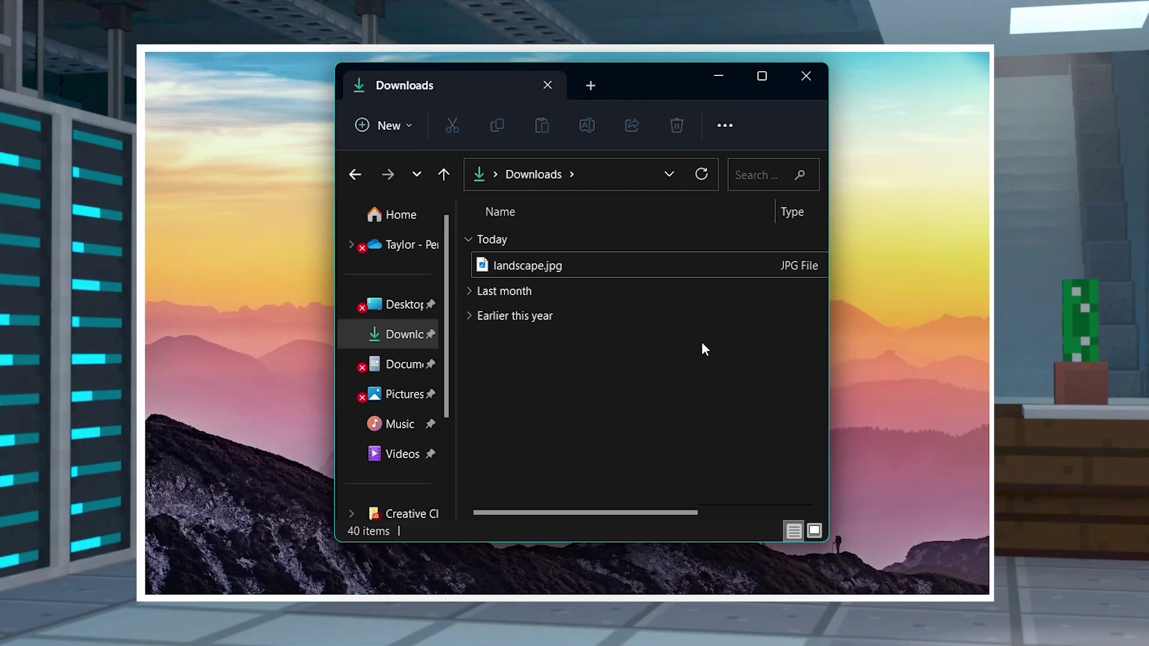
# Check the file type, dimensions and size of landscape.jpg in the Downloads folder.
pyautogui.click(584, 267)
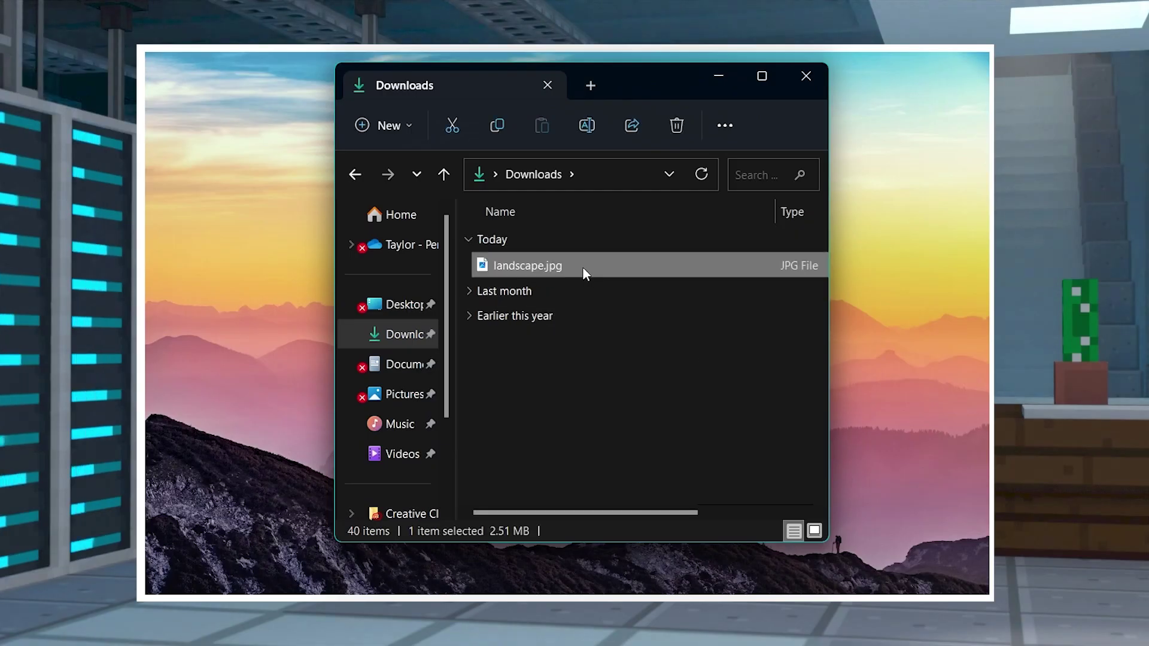
pyautogui.moveTo(593, 271)
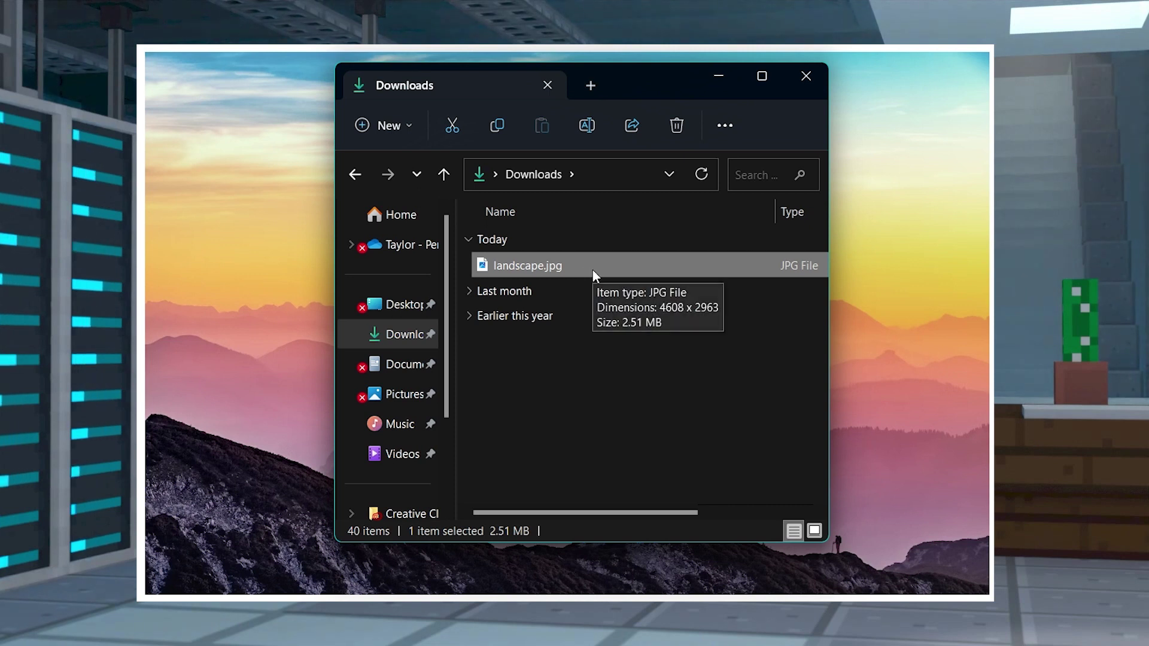
pyautogui.click(619, 415)
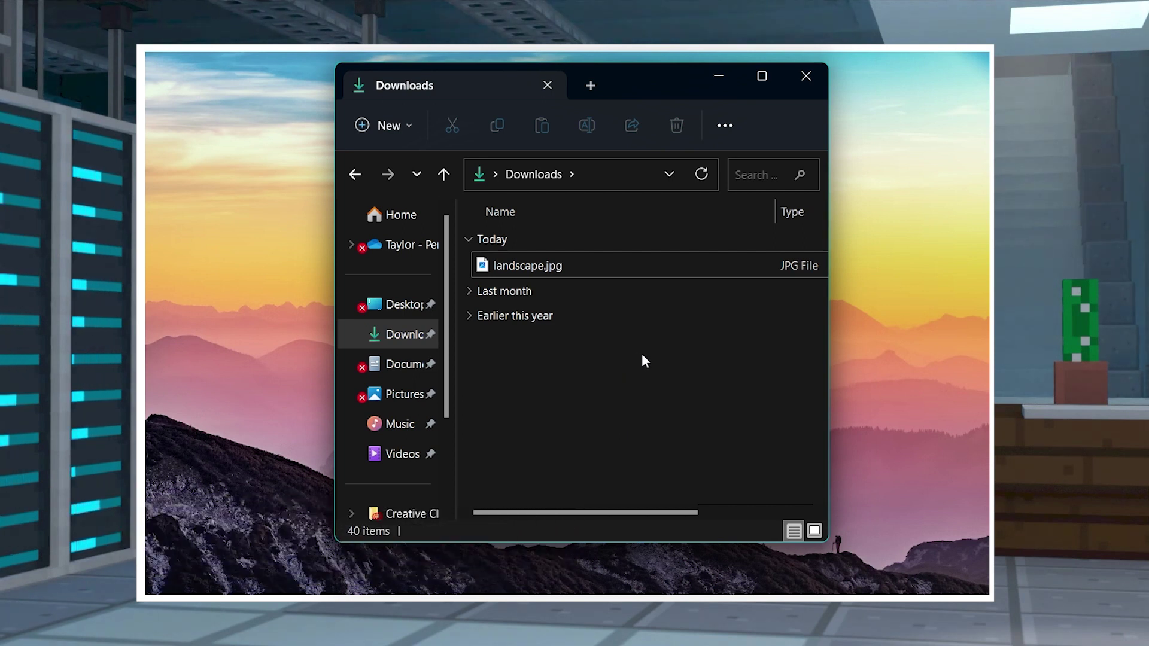
pyautogui.rightClick(572, 270)
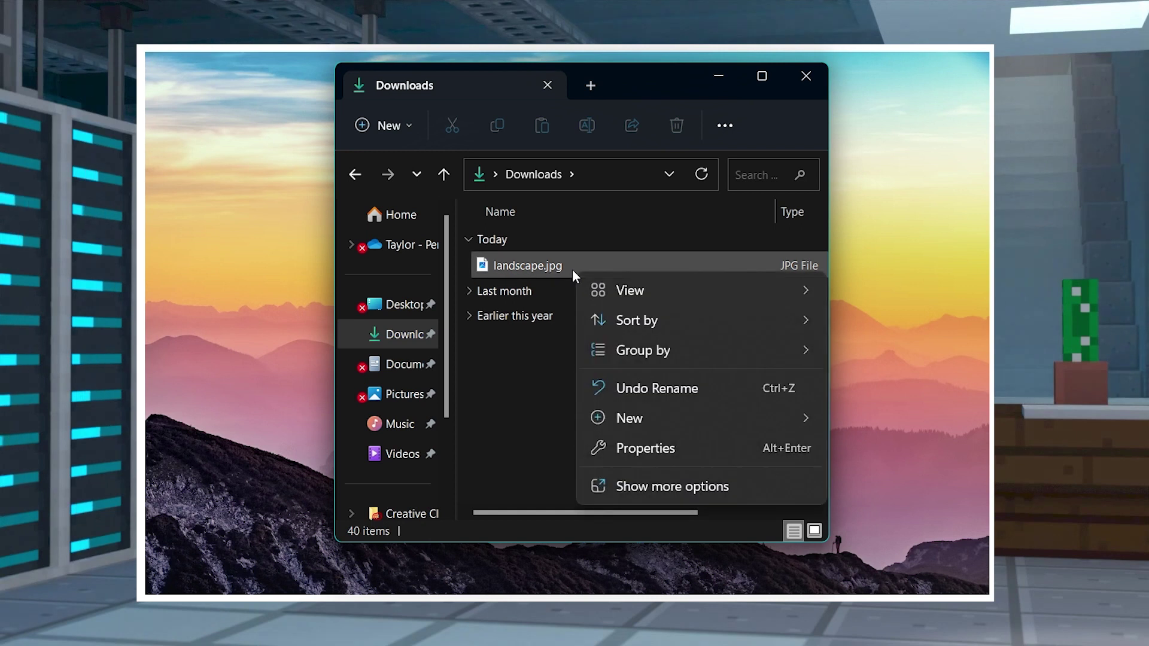
pyautogui.click(572, 263)
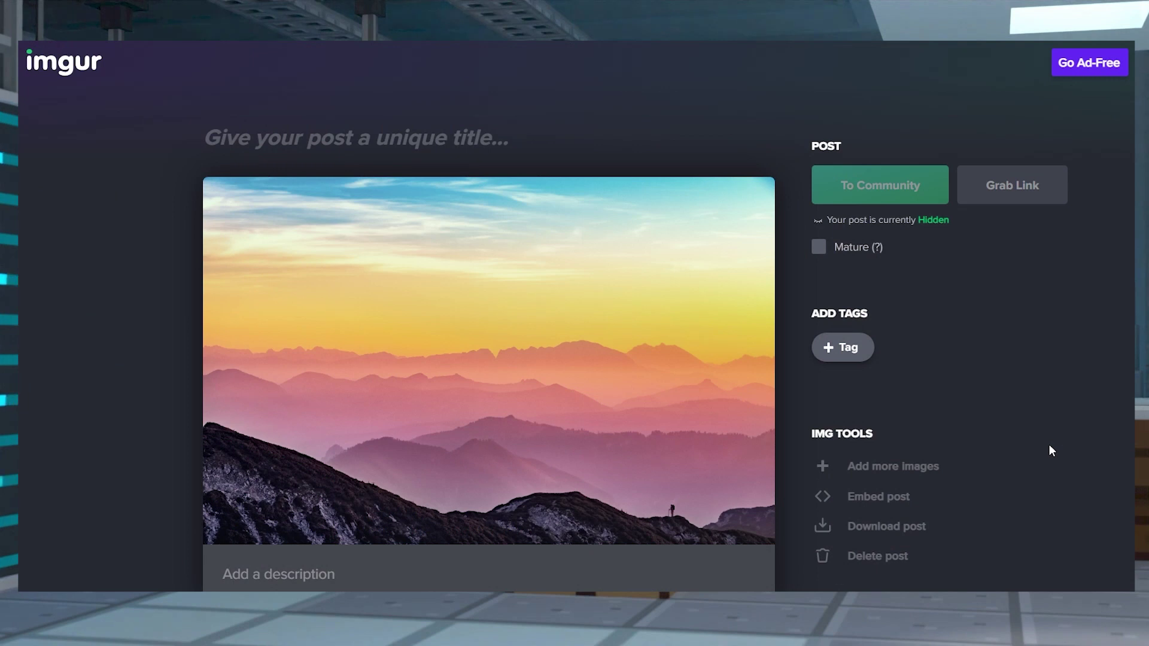
# On the Imgur post page, copy the link of the landscape image.
pyautogui.moveTo(490, 334)
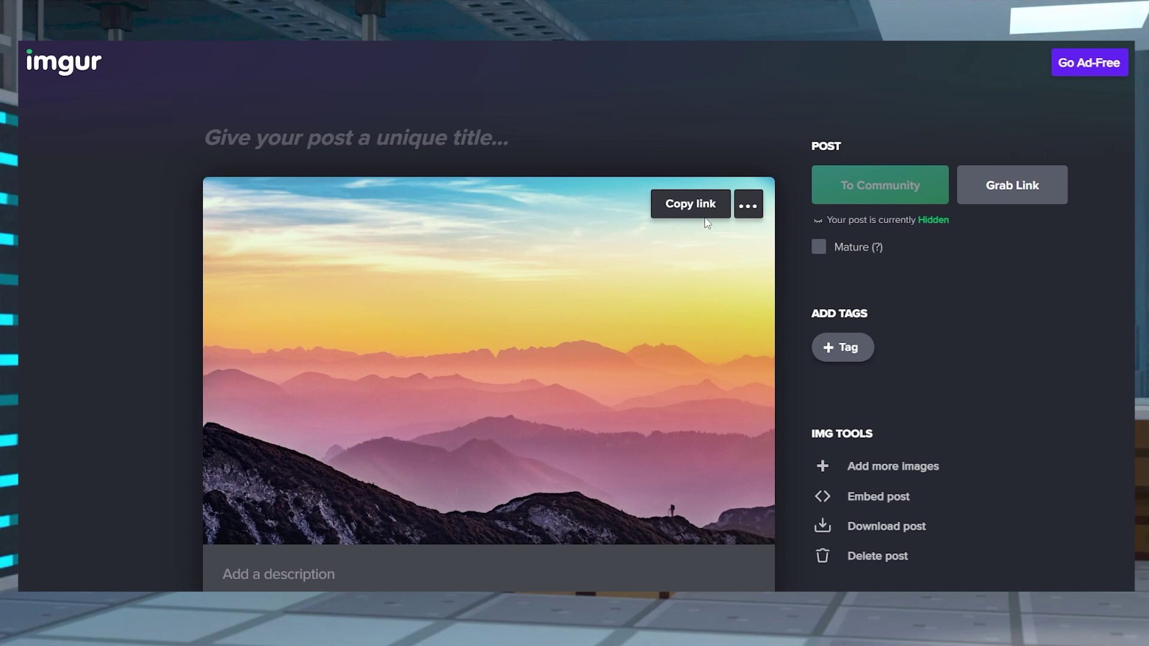
pyautogui.click(705, 214)
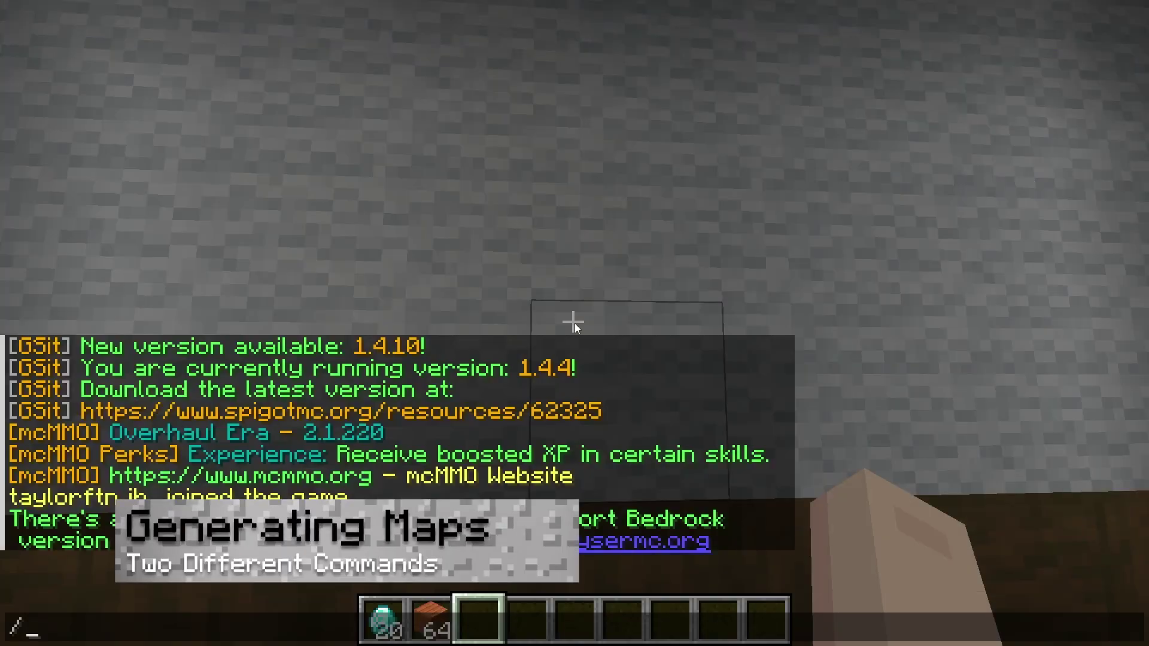
pyautogui.press('Escape')
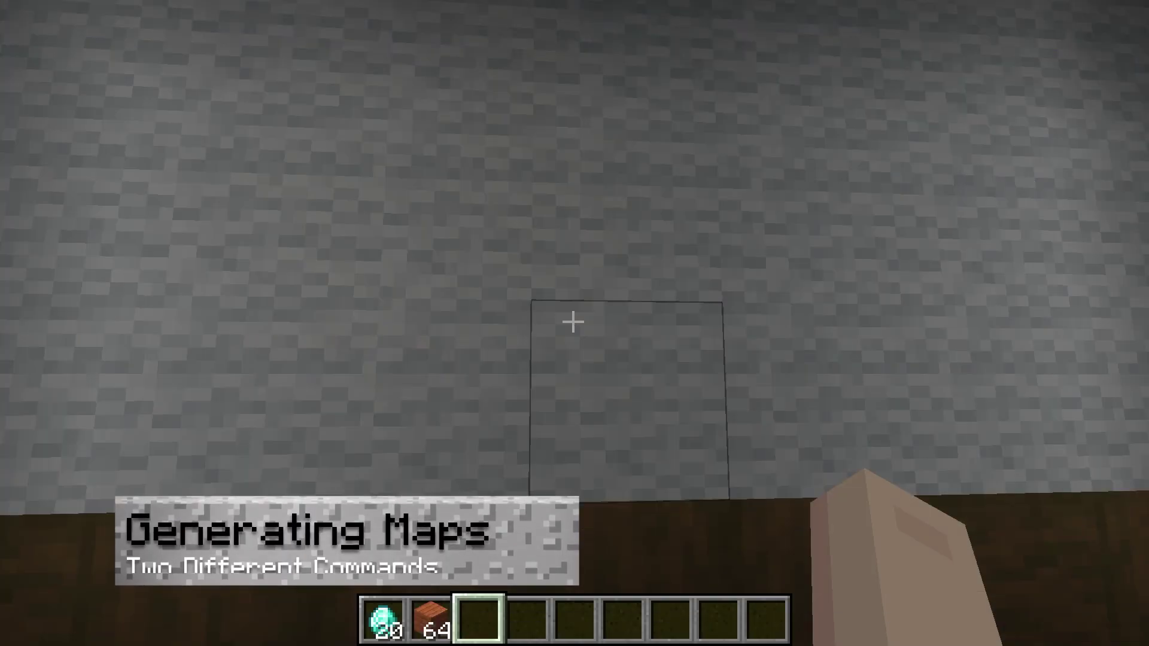
pyautogui.press('/')
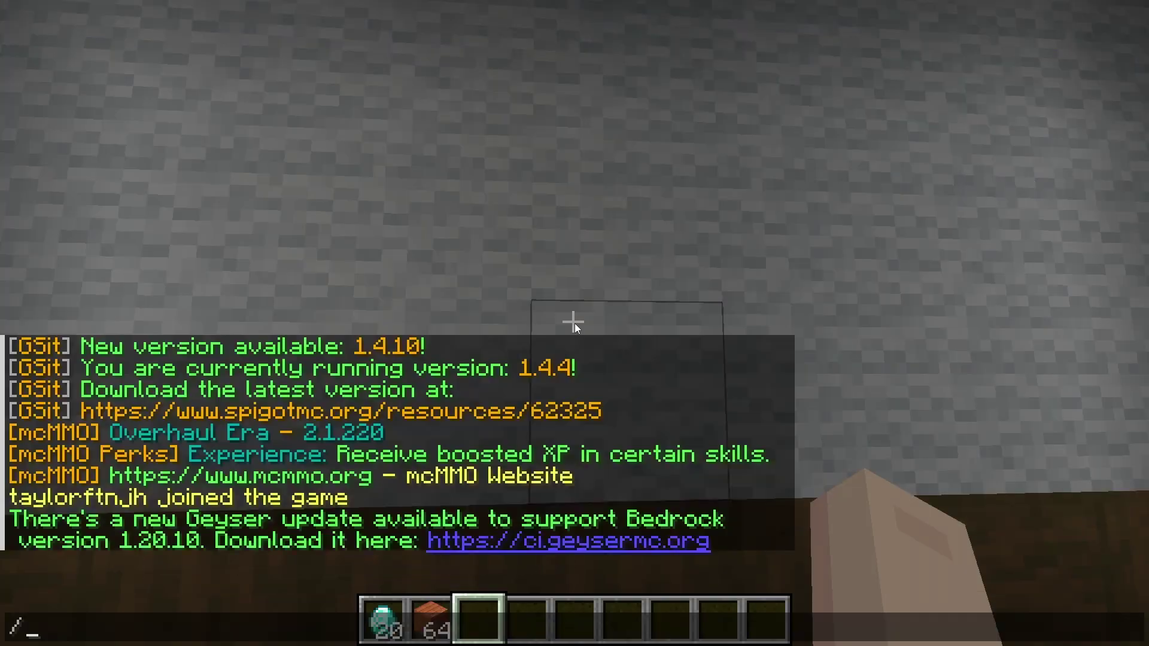
pyautogui.write('m')
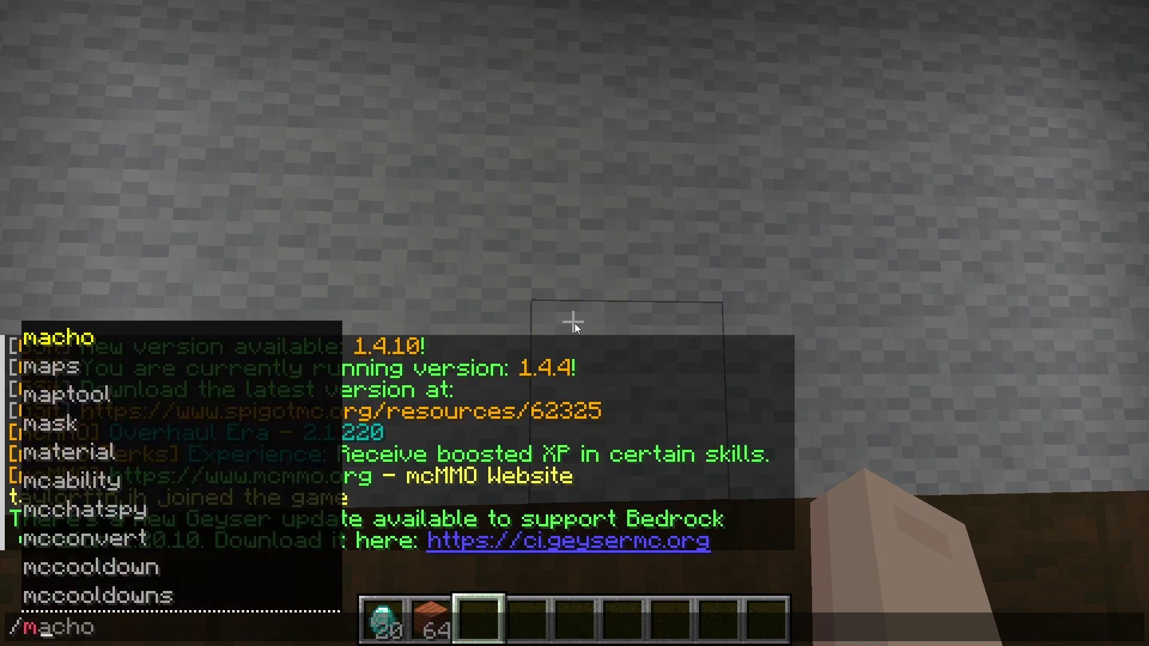
pyautogui.write('aps')
pyautogui.press('BackSpace')
pyautogui.write('tool')
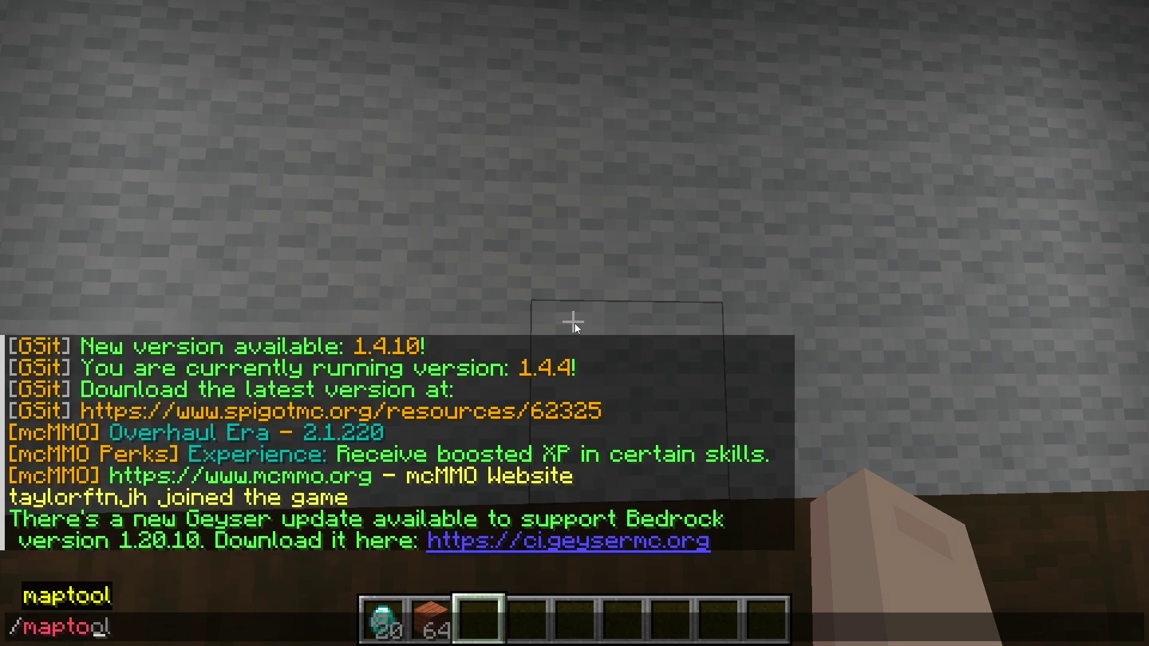
pyautogui.write(' ne')
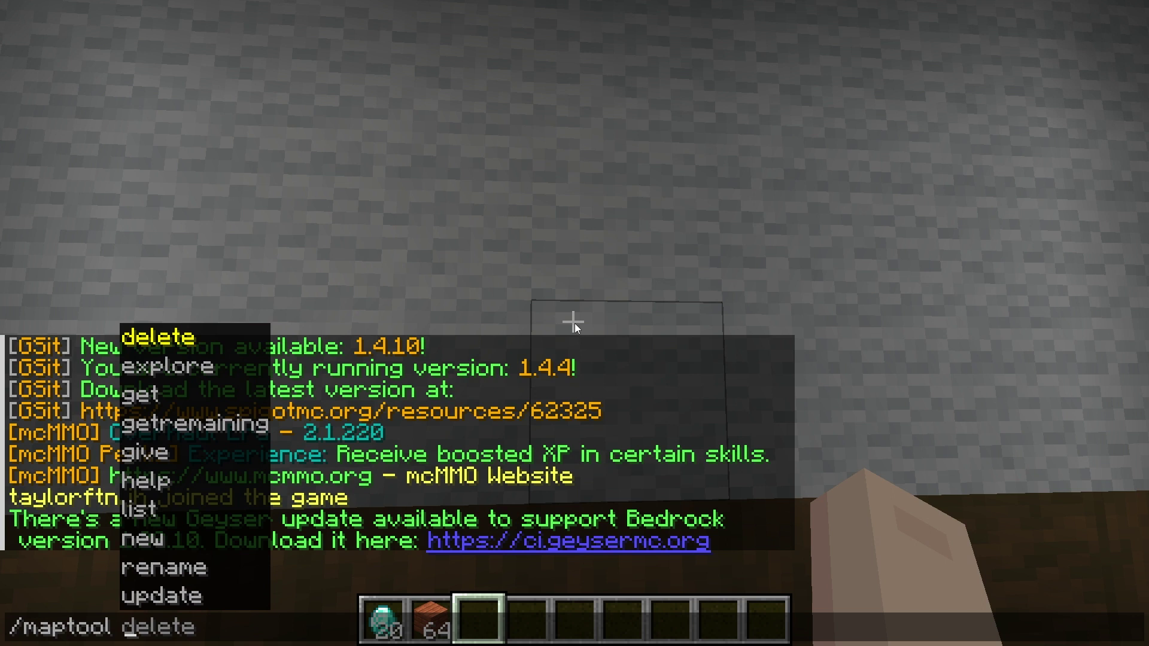
pyautogui.write('w')
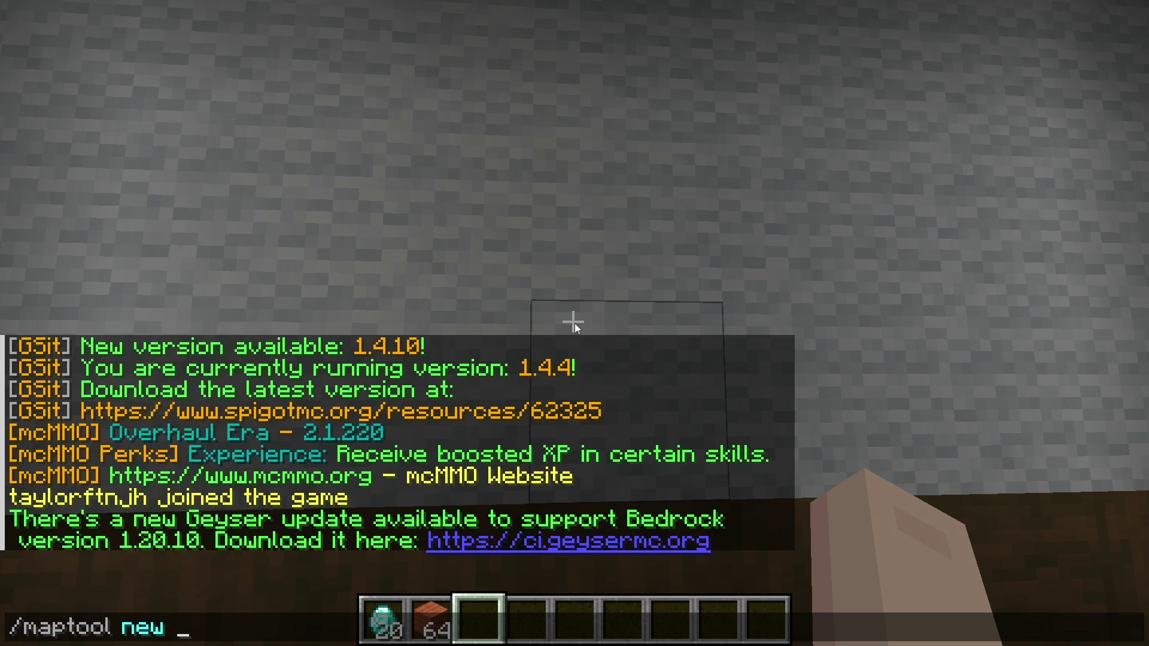
pyautogui.hotkey('ctrl', 'v')
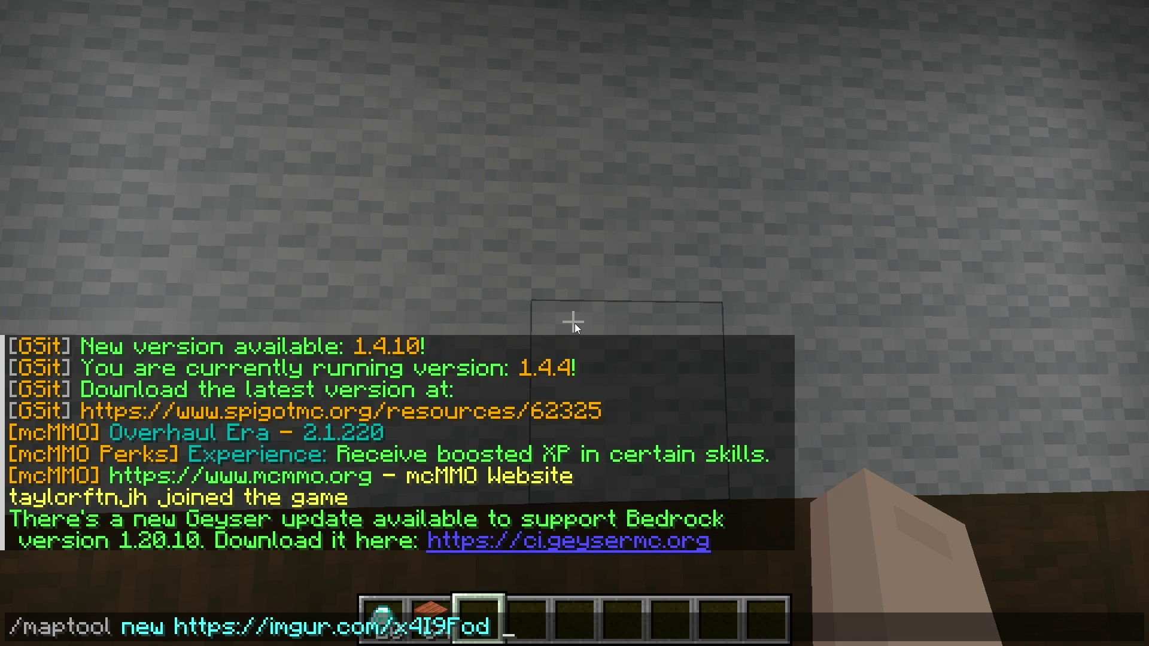
pyautogui.write('resiz')
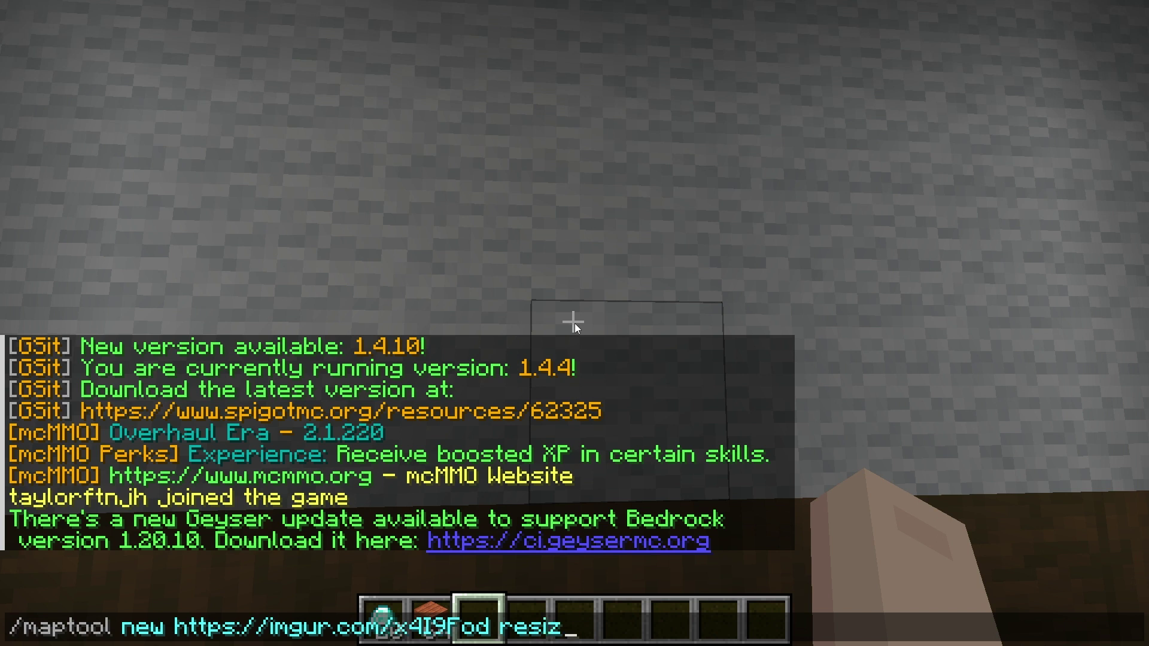
pyautogui.write('e 1 1')
pyautogui.press('Return')
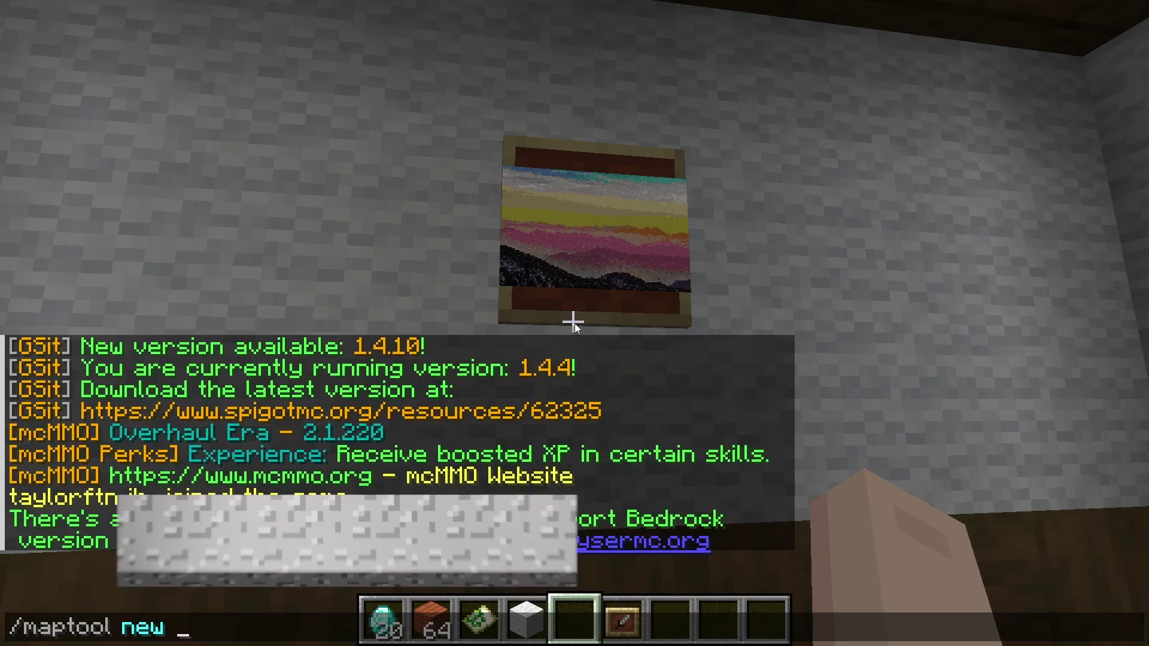
pyautogui.hotkey('ctrl', 'v')
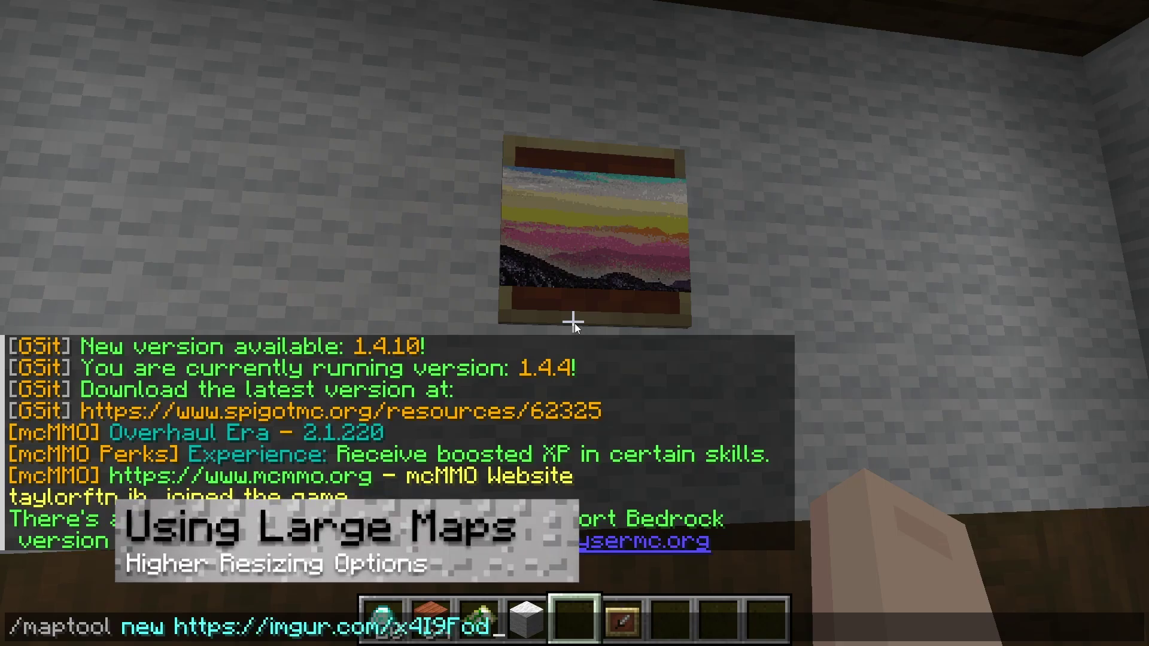
pyautogui.write('resize-stretched')
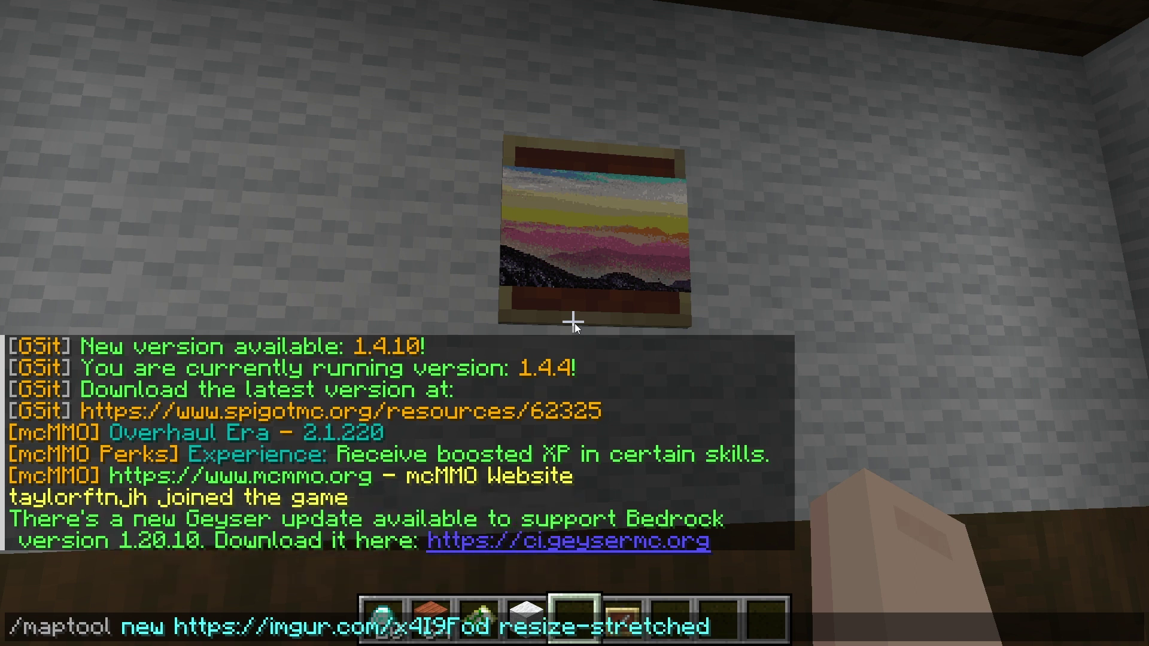
pyautogui.write(' 1 1')
pyautogui.press('Return')
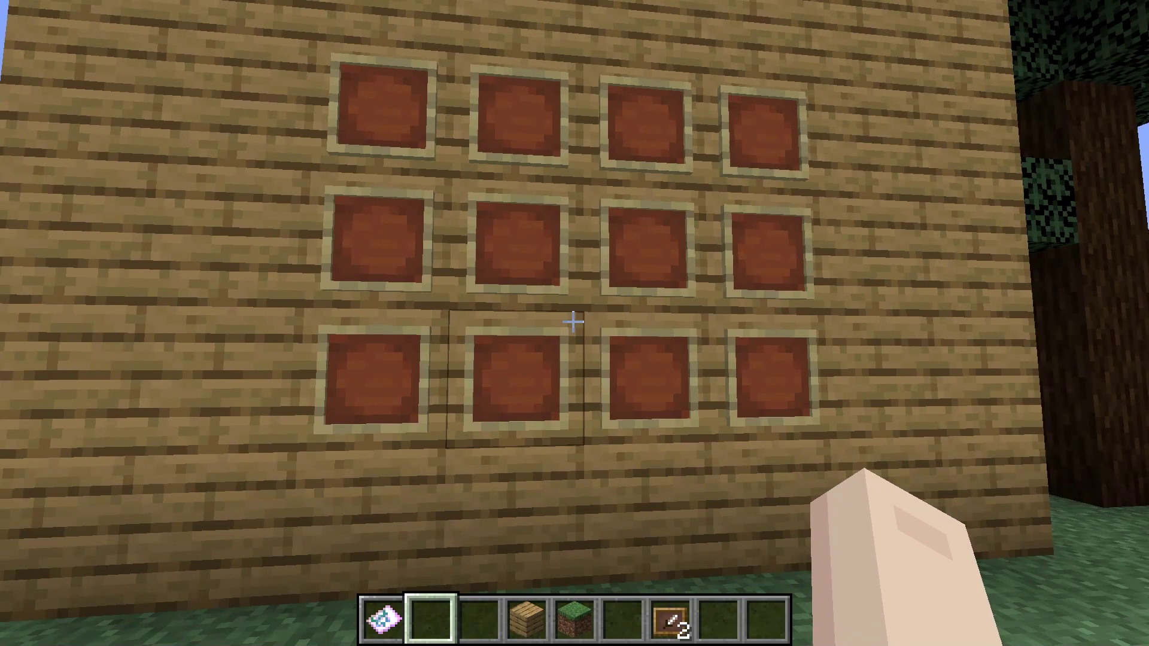
pyautogui.write('/maptool new')
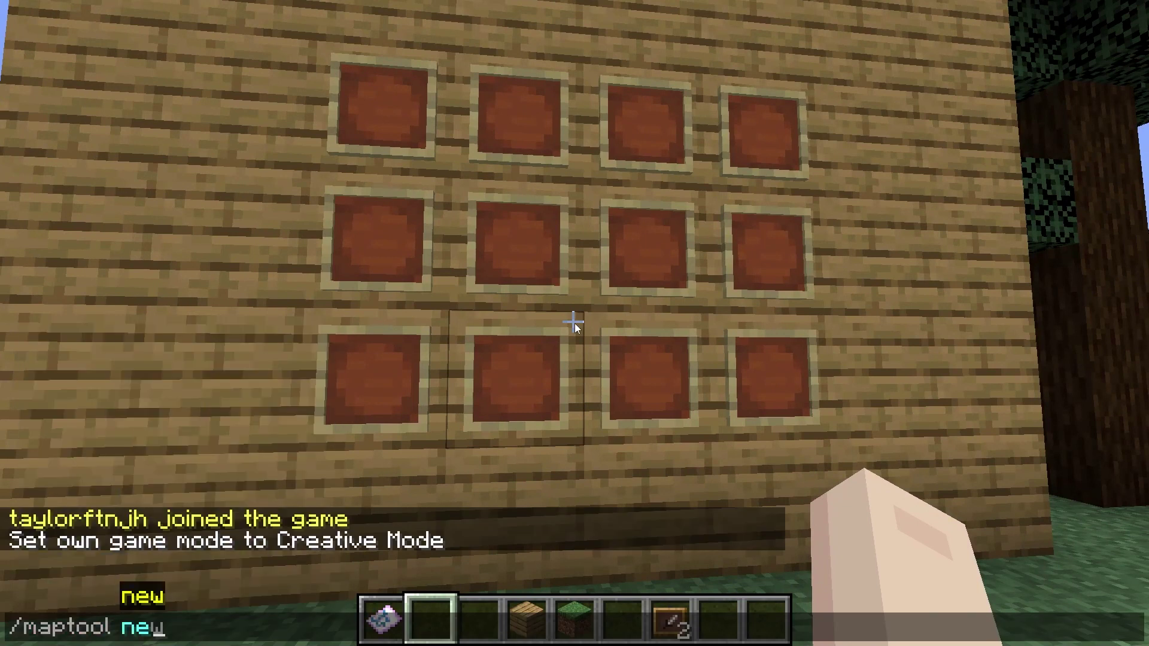
pyautogui.hotkey('ctrl', 'v')
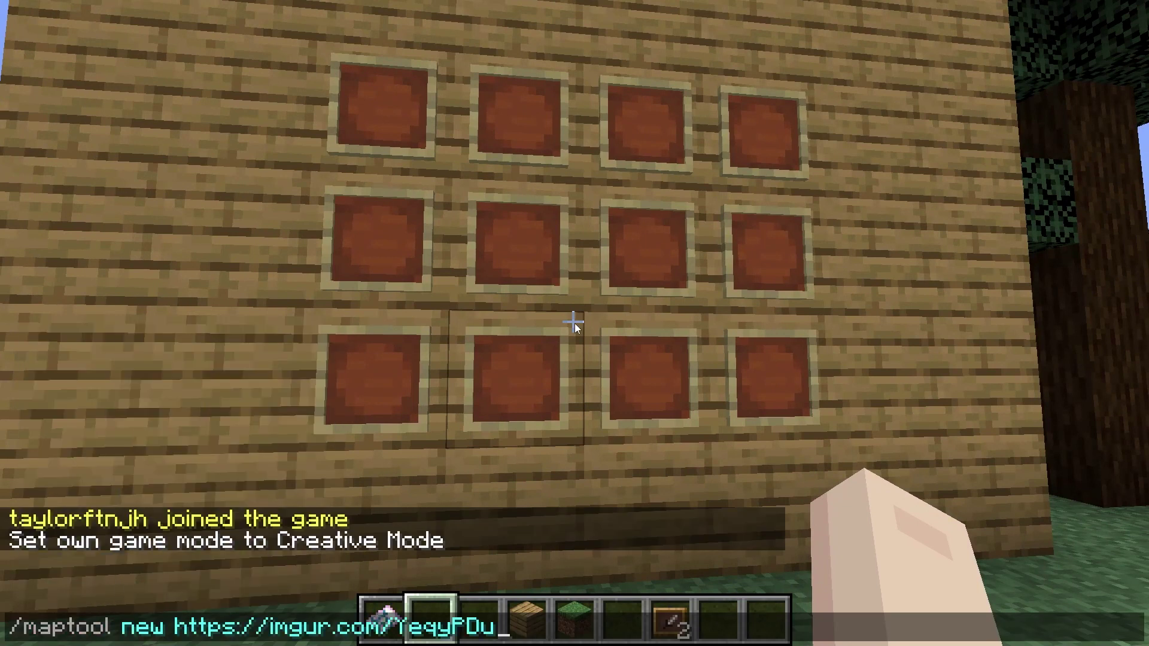
pyautogui.write('resize 4 3')
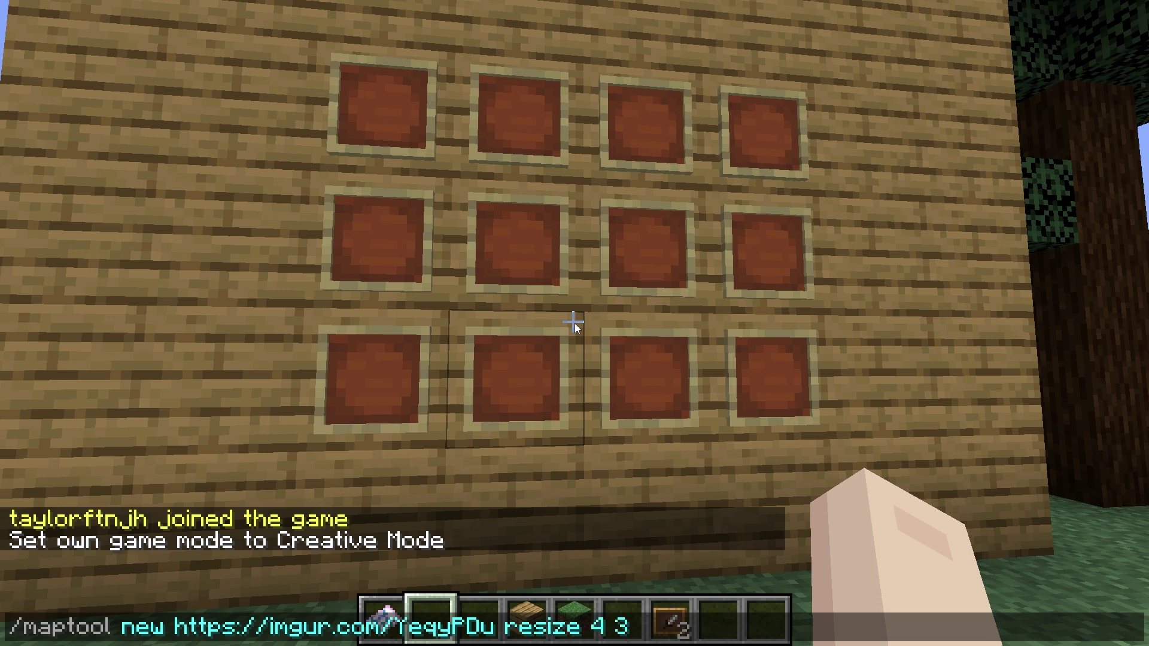
pyautogui.press('Return')
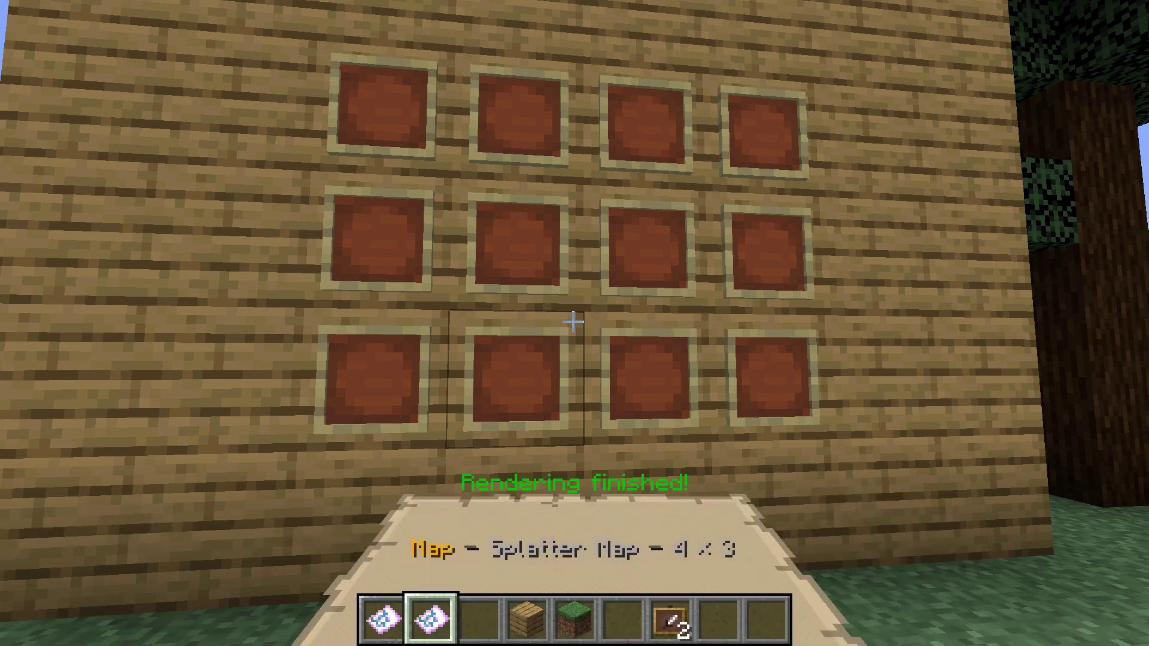
pyautogui.moveTo(573, 322)
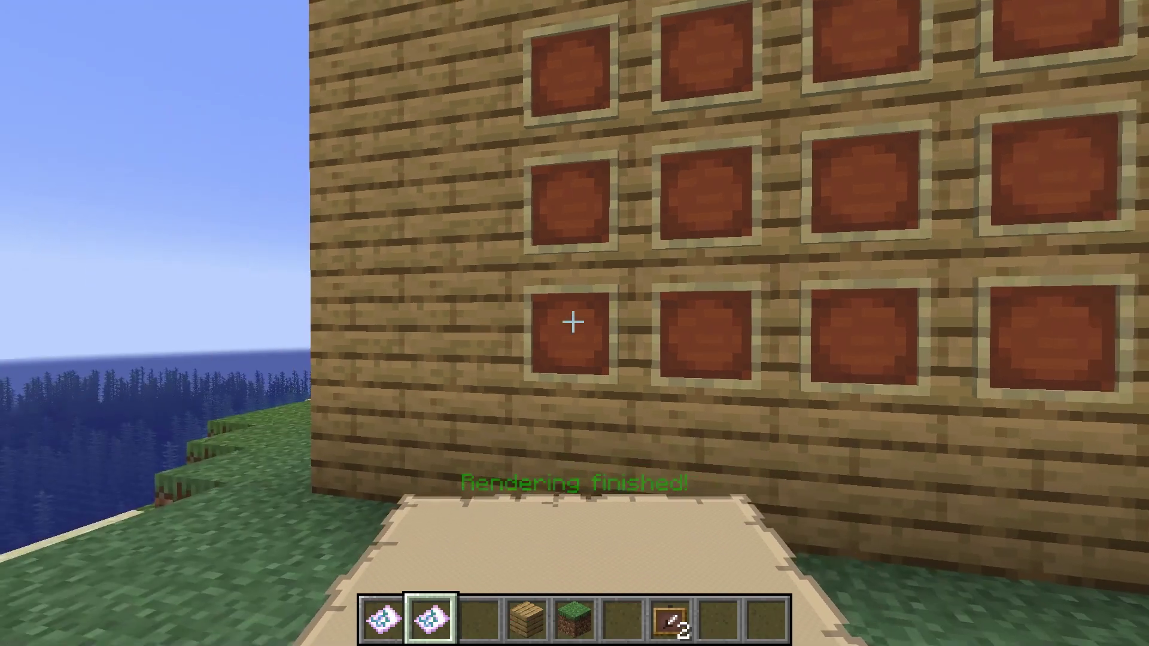
pyautogui.rightClick(573, 322)
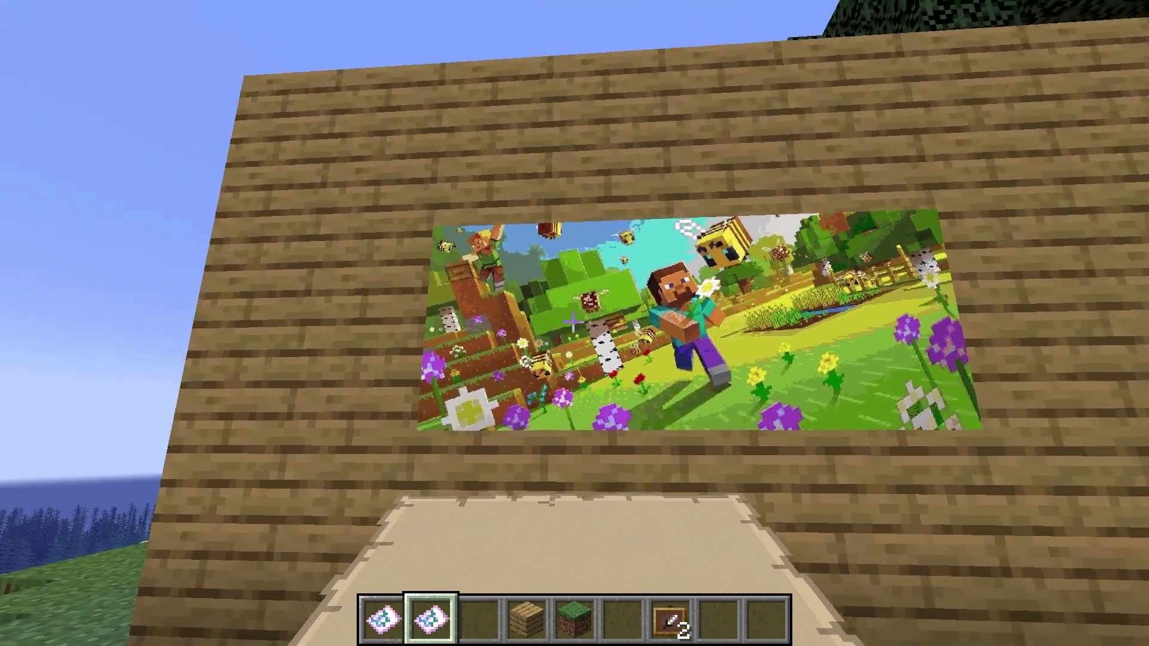
# Open the list of rendered maps with /maps and permanently delete the ninth map in the first row.
pyautogui.moveTo(573, 322)
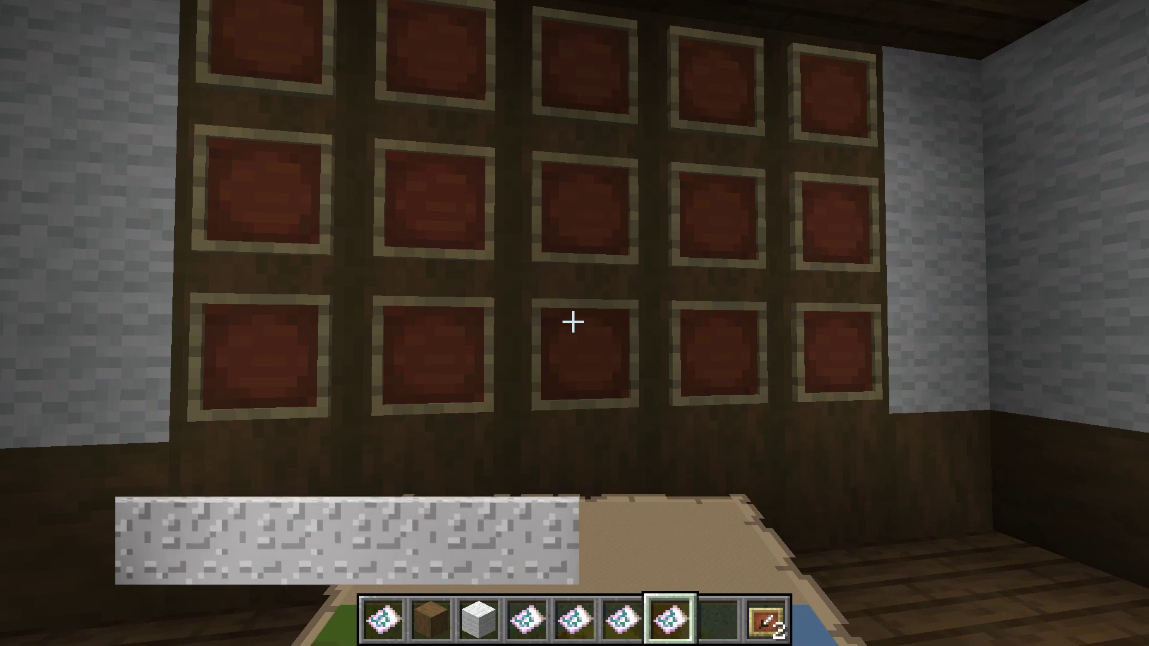
pyautogui.write('/')
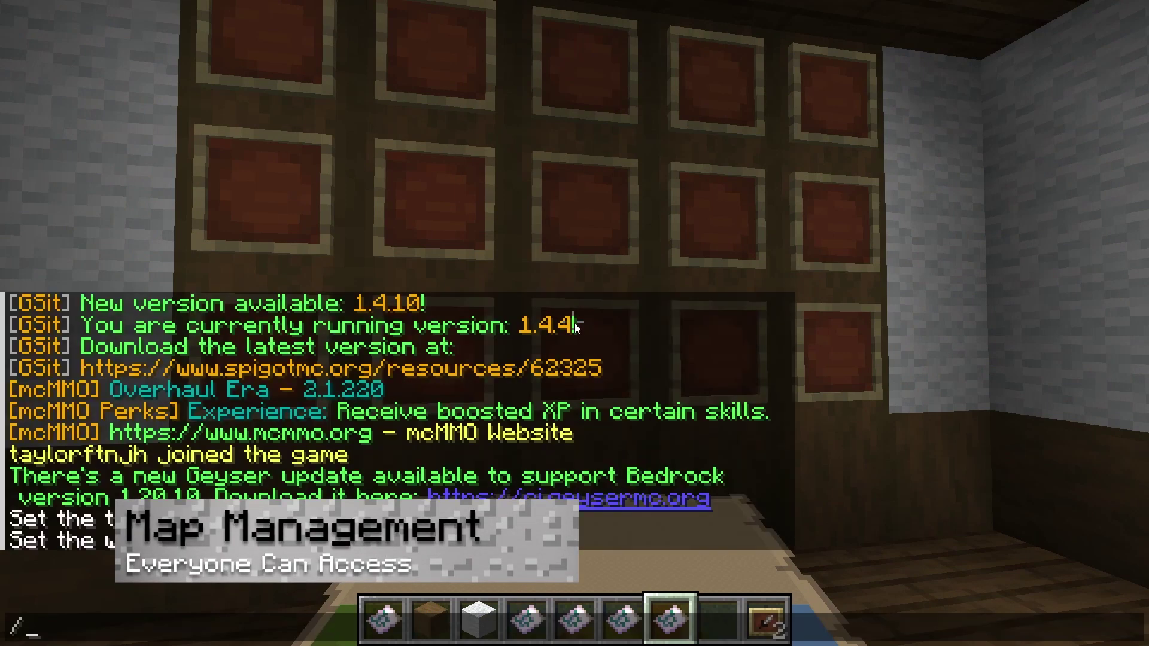
pyautogui.write('maps')
pyautogui.press('Return')
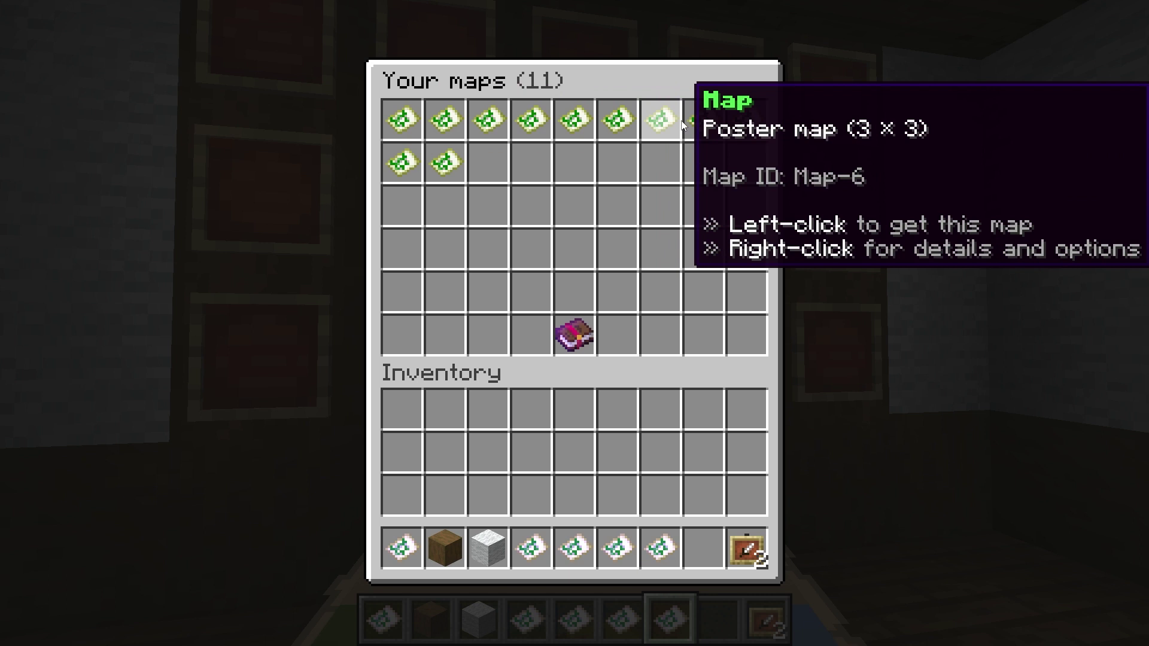
pyautogui.rightClick(753, 130)
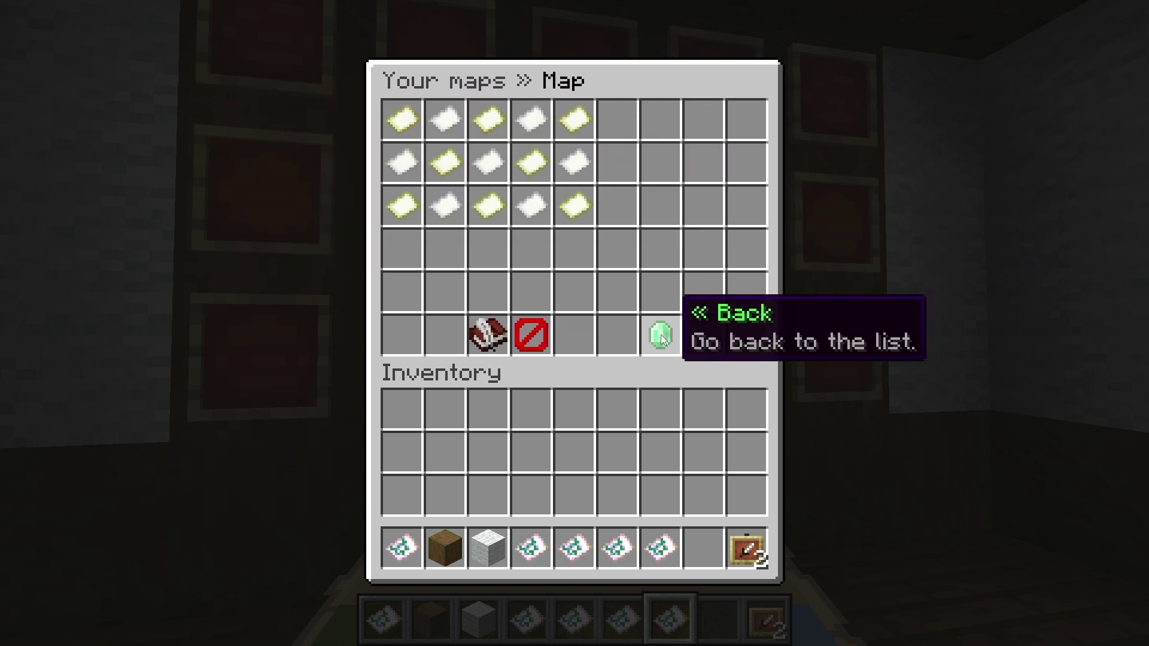
pyautogui.click(532, 333)
pyautogui.click(519, 252)
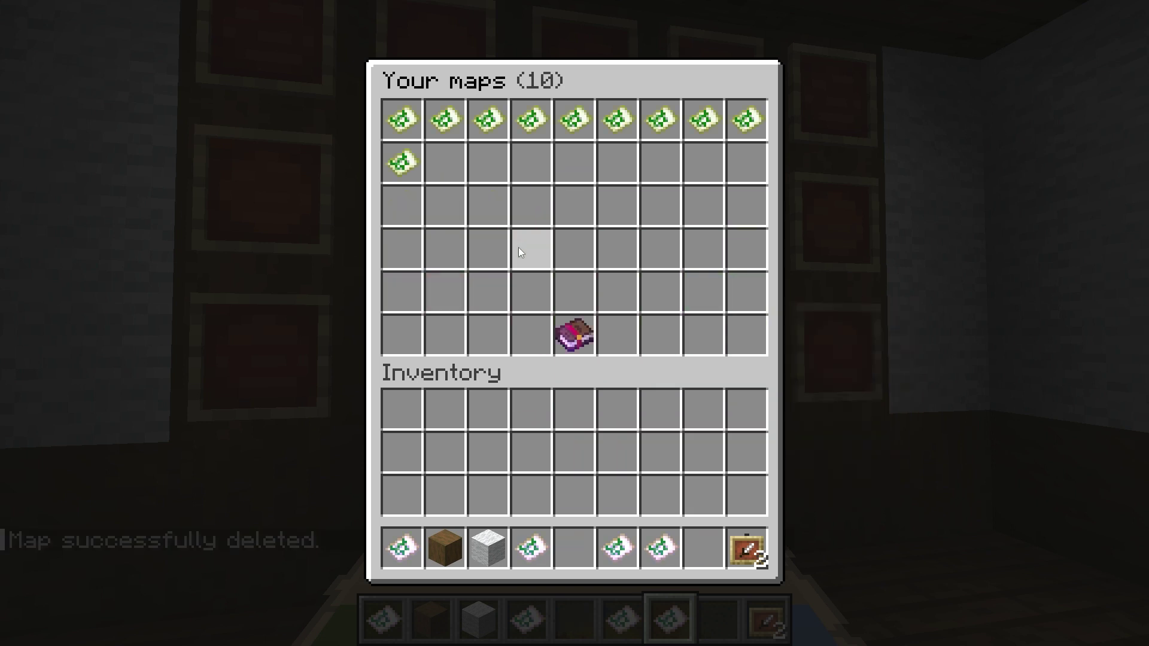
# Delete the map in the second row of the map list and confirm the deletion.
pyautogui.rightClick(407, 172)
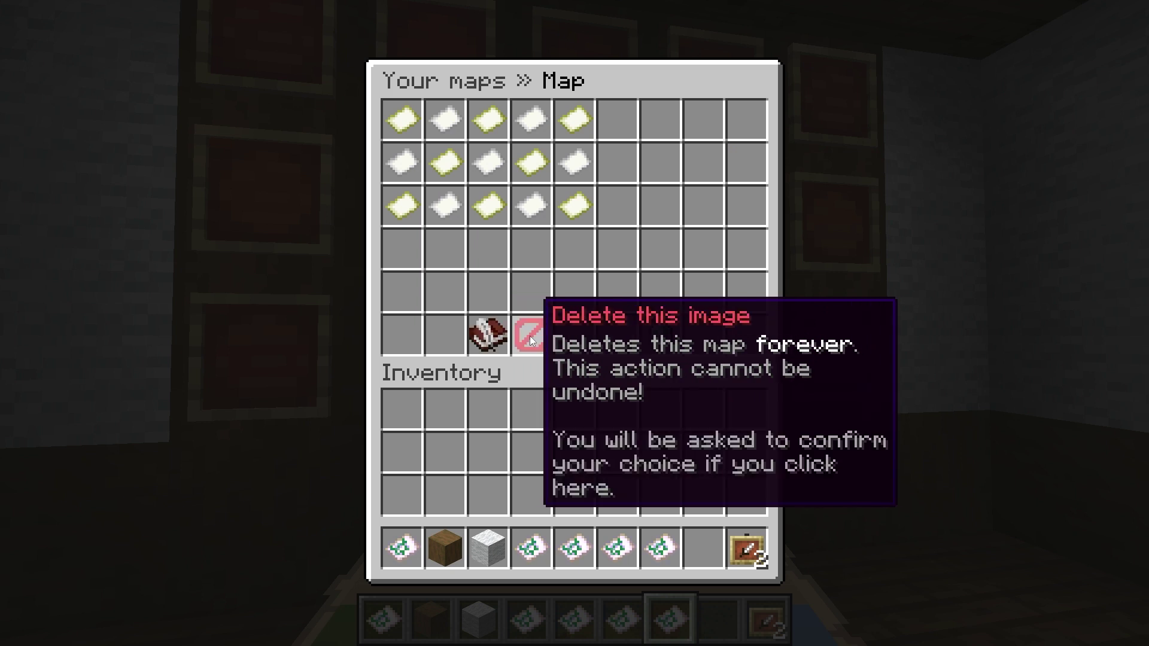
pyautogui.click(537, 336)
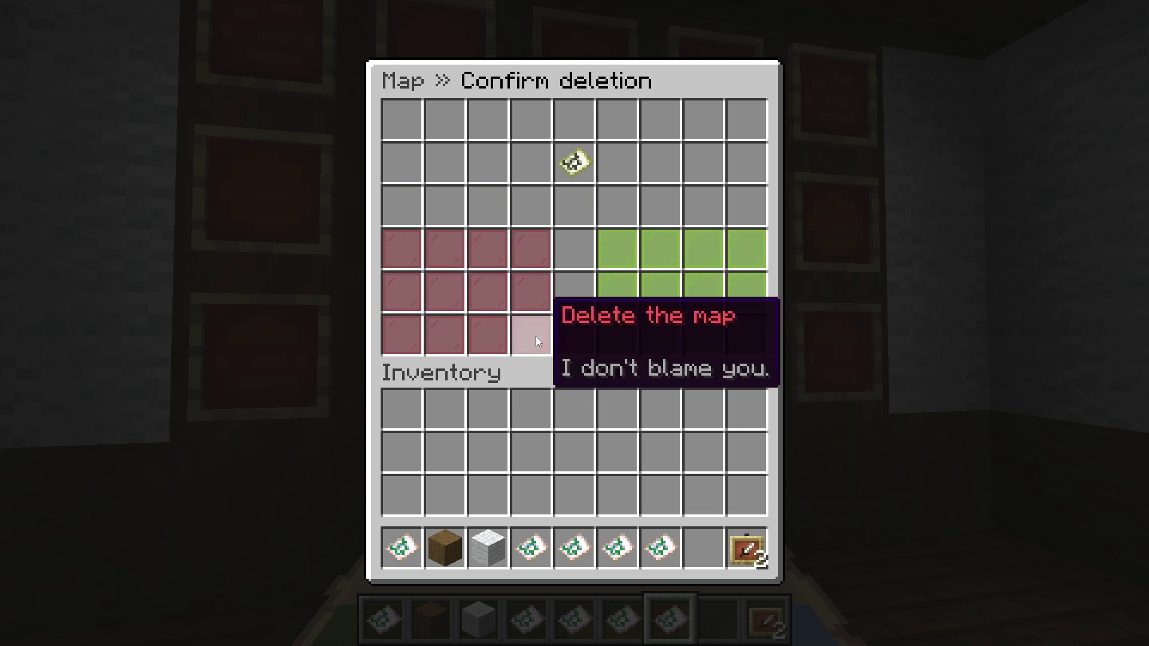
pyautogui.click(518, 247)
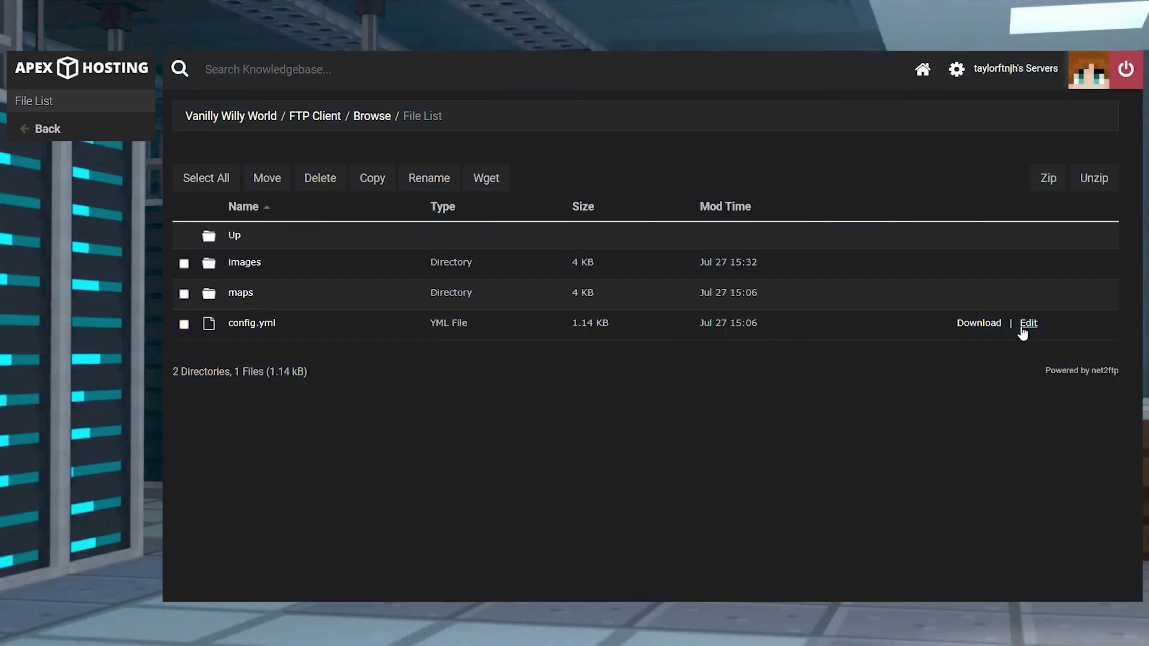
# Open ImageOnMap's config.yml for editing and review its map limit and image size settings.
pyautogui.click(1028, 324)
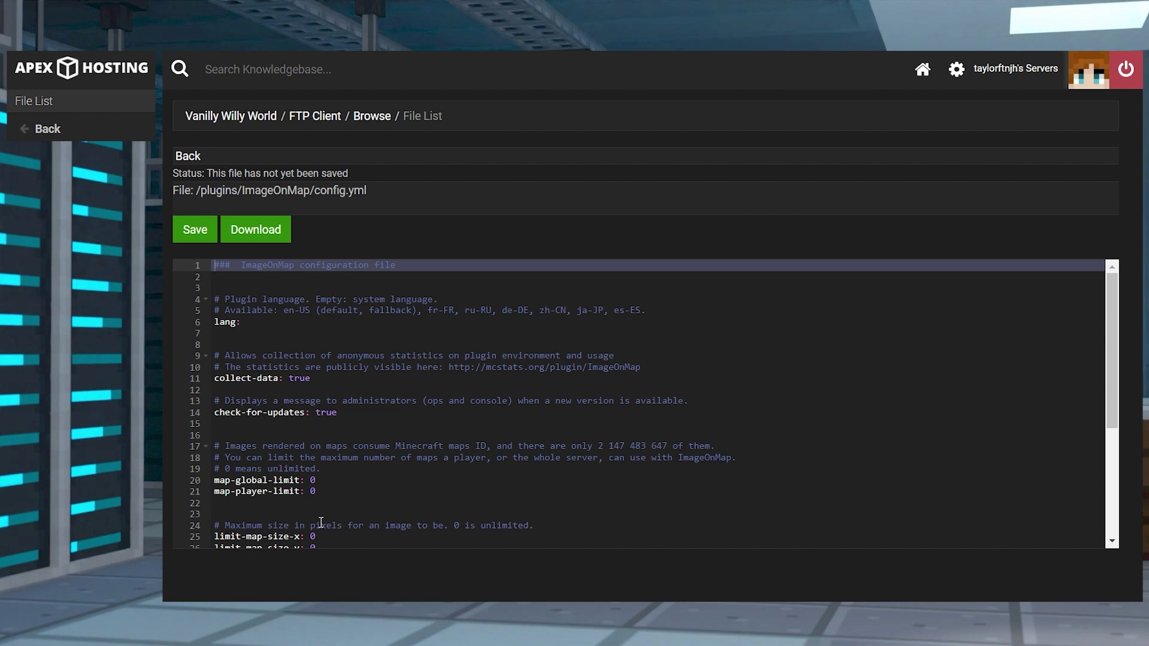
pyautogui.scroll(-1, 352, 507)
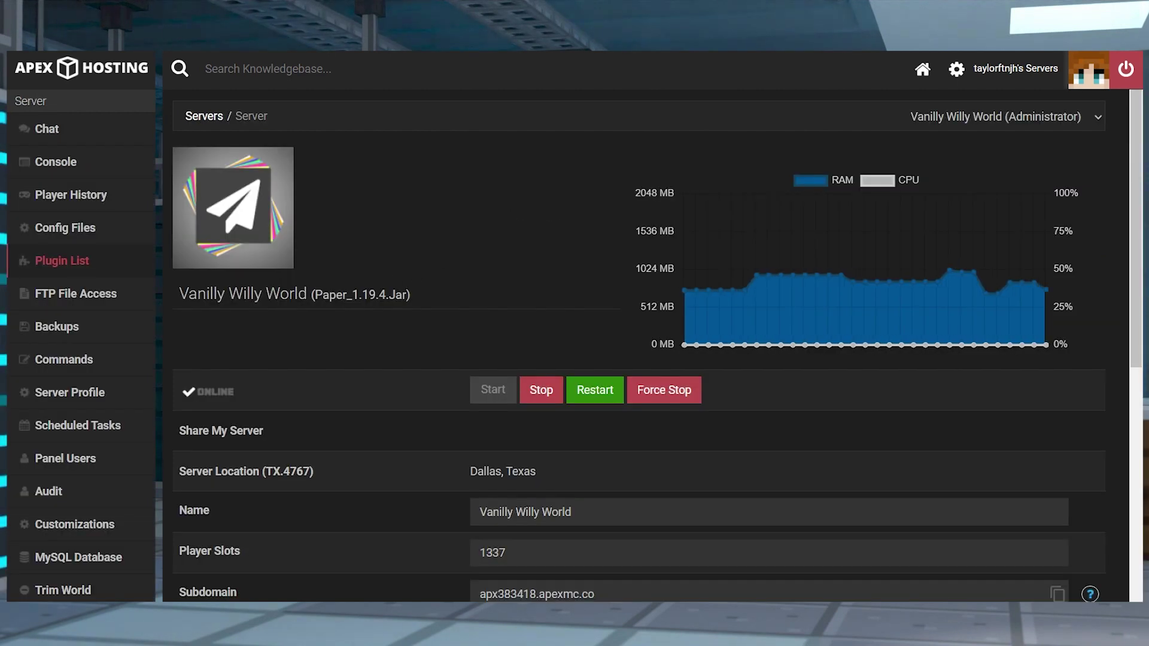
# Open plugins/ImageOnMap/config.yml through the server's FTP file access, save the file and return to the server page.
pyautogui.click(150, 294)
pyautogui.scroll(-1, 561, 441)
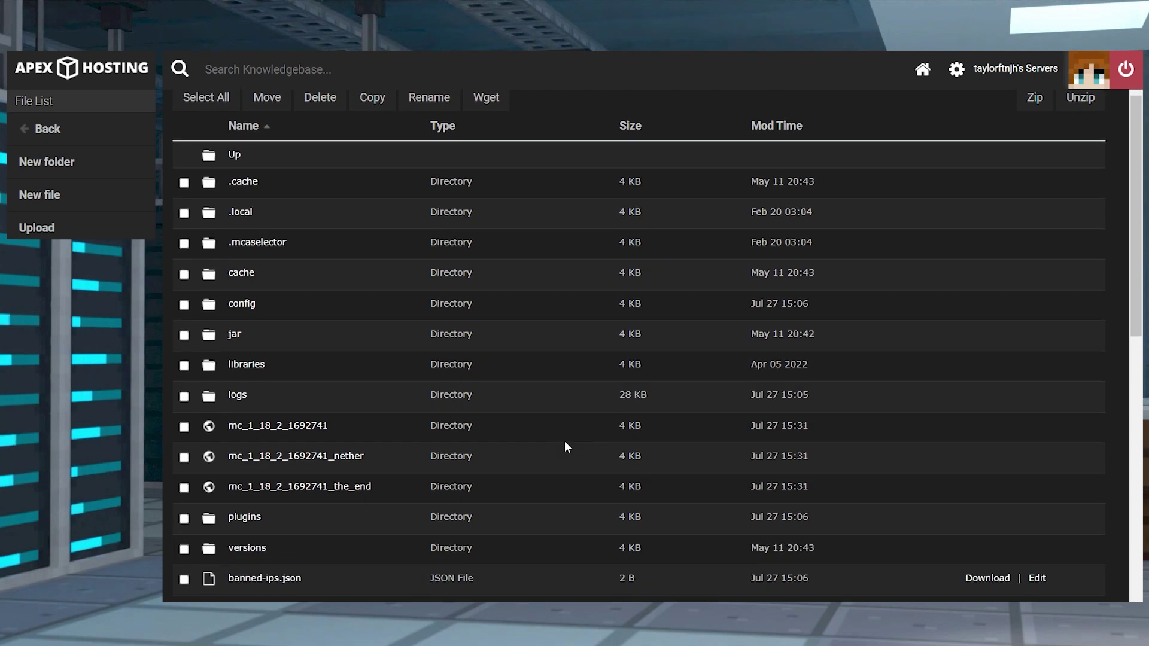
pyautogui.click(285, 526)
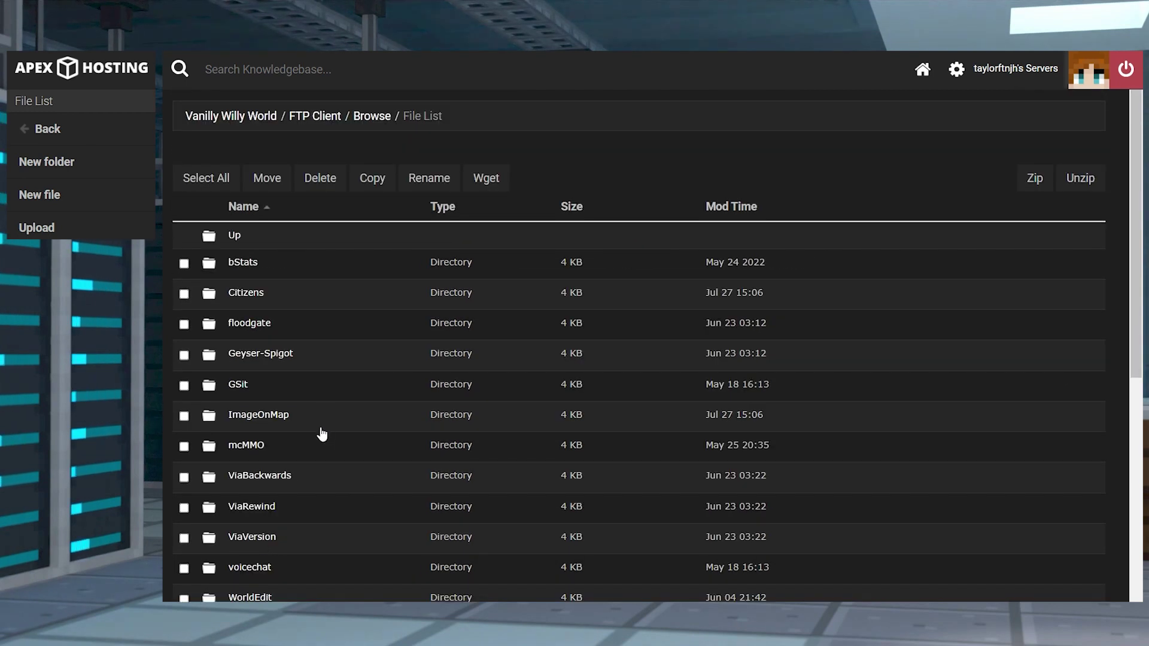
pyautogui.click(280, 420)
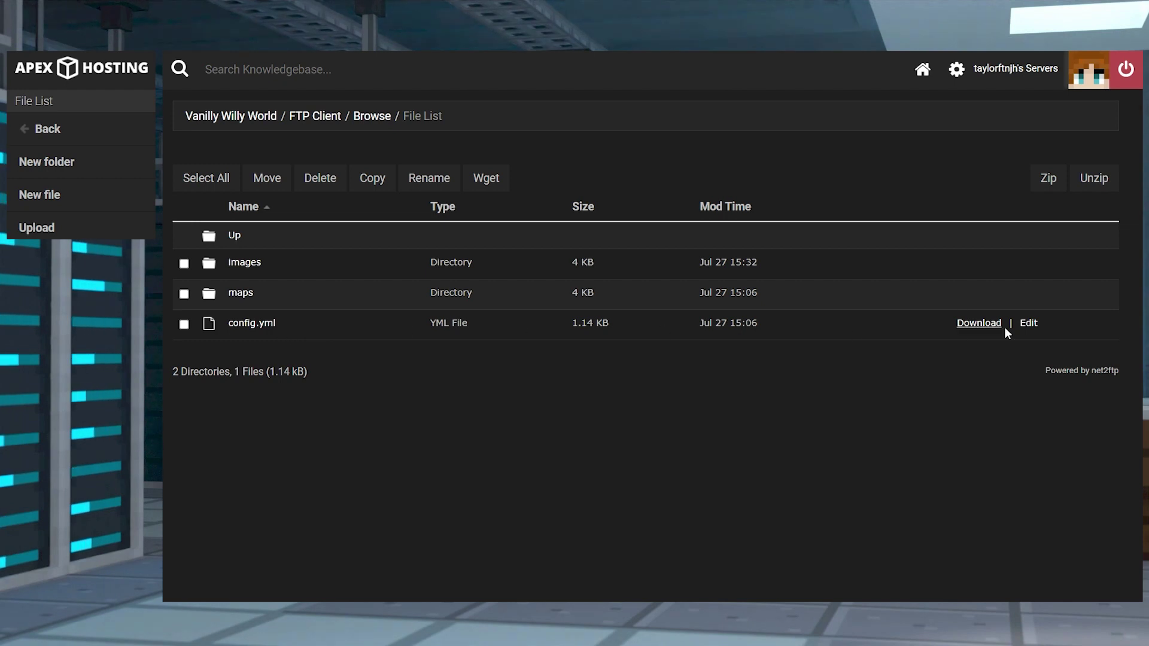
pyautogui.click(1028, 324)
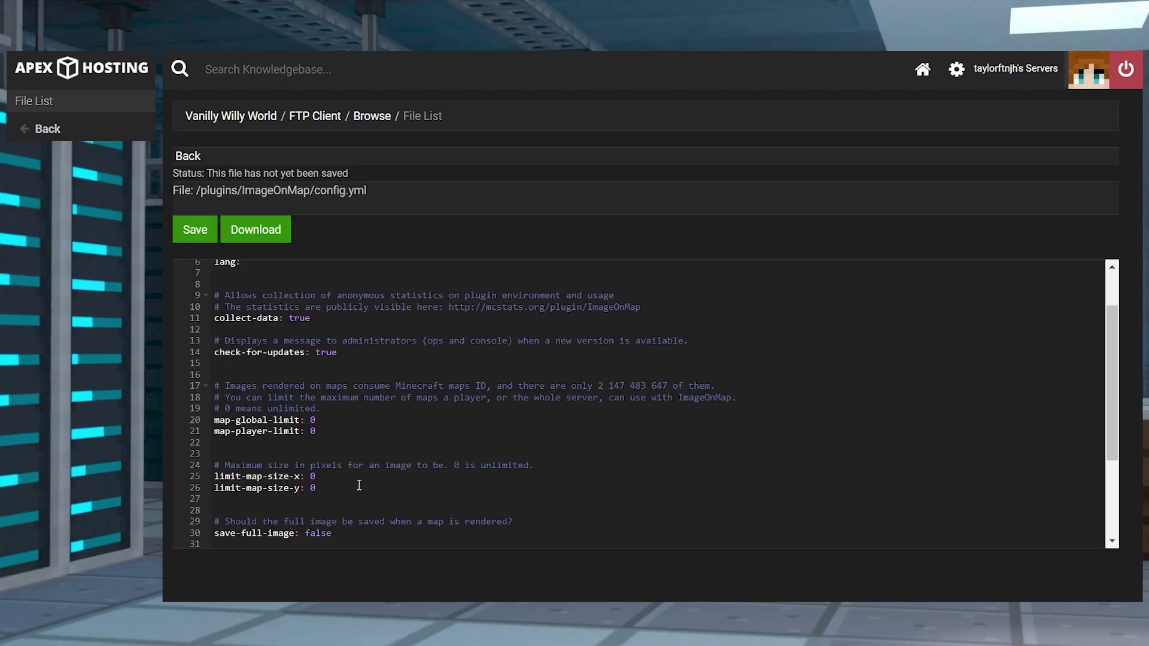
pyautogui.click(194, 238)
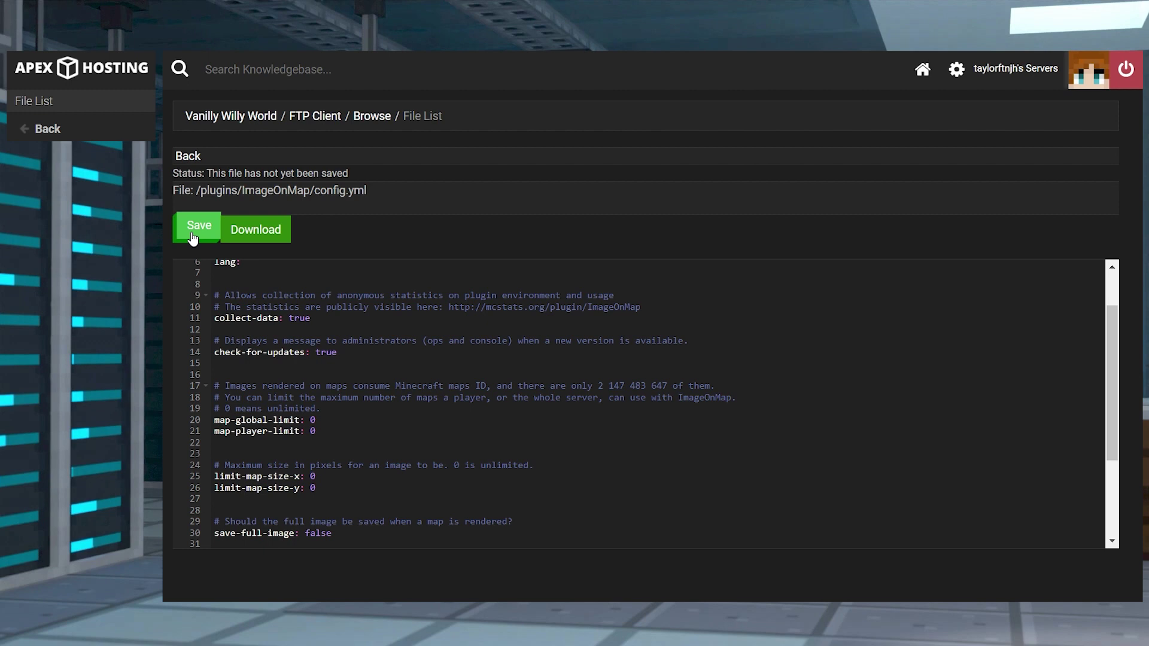
pyautogui.click(218, 120)
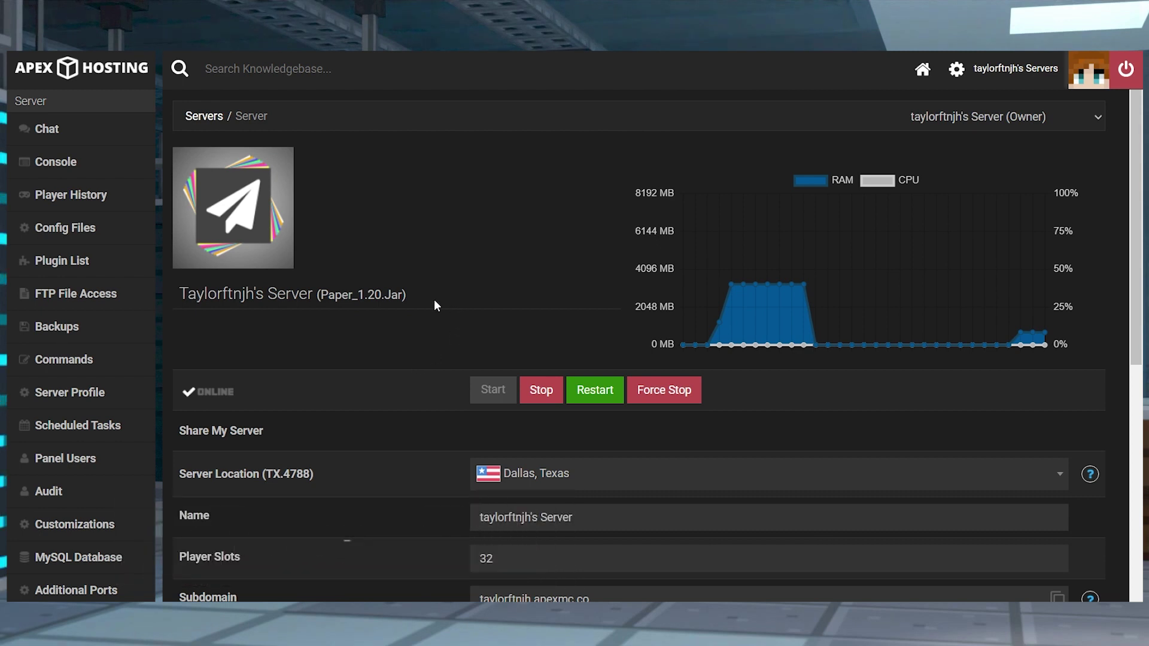
# Check the jar version shown beside the server's name.
pyautogui.moveTo(436, 305); pyautogui.dragTo(320, 313)
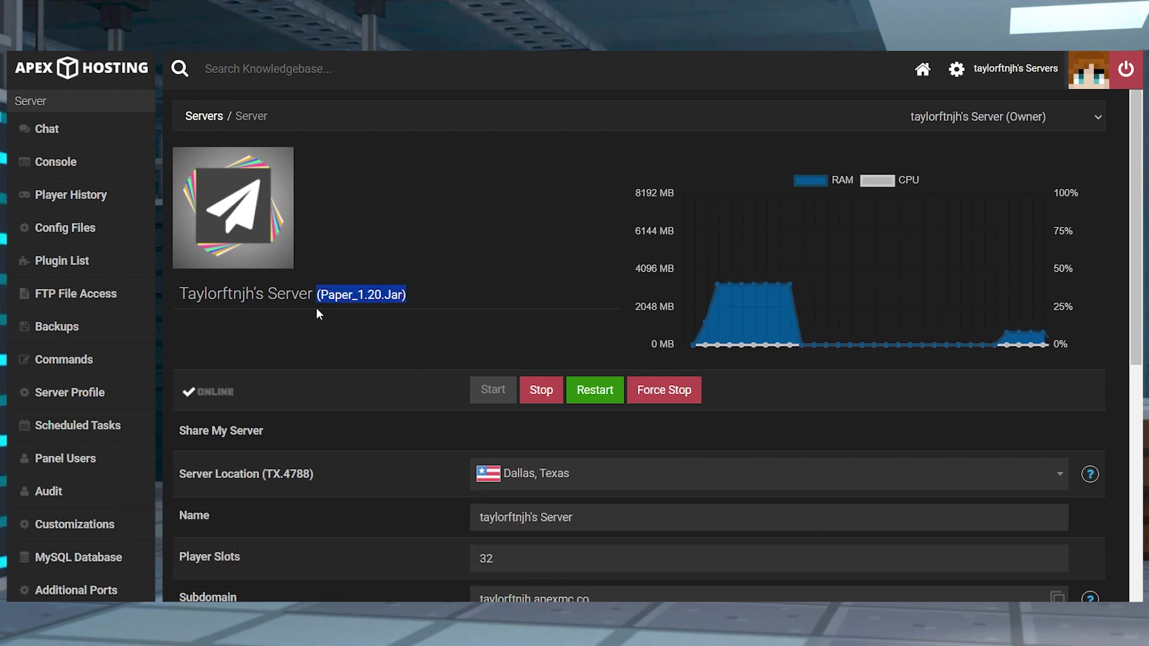
pyautogui.click(391, 335)
# Stop the server and upload ImageOnMap-4.2.2.jar from the local Plugins folder.
pyautogui.click(536, 386)
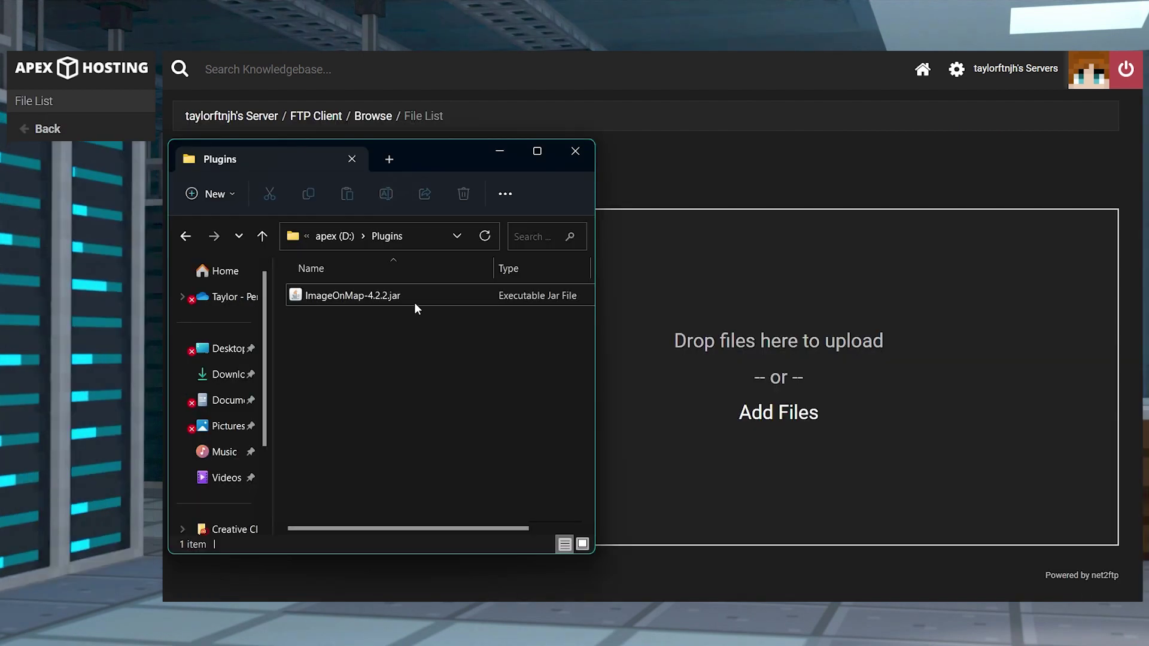
pyautogui.moveTo(419, 295); pyautogui.dragTo(705, 338)
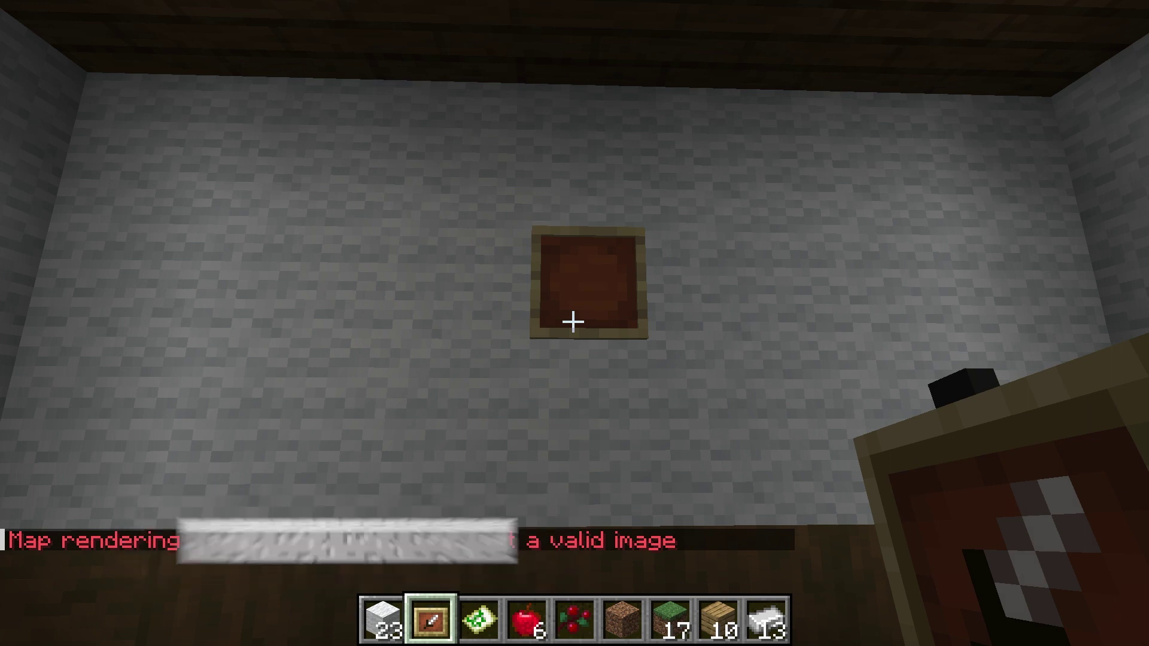
# In Minecraft, recall the previous map command for the dictionary.cambridge.org image landsc_noun_002_20631.jpg and complete it with resize 1 1.
pyautogui.press('t')
pyautogui.press('Up')
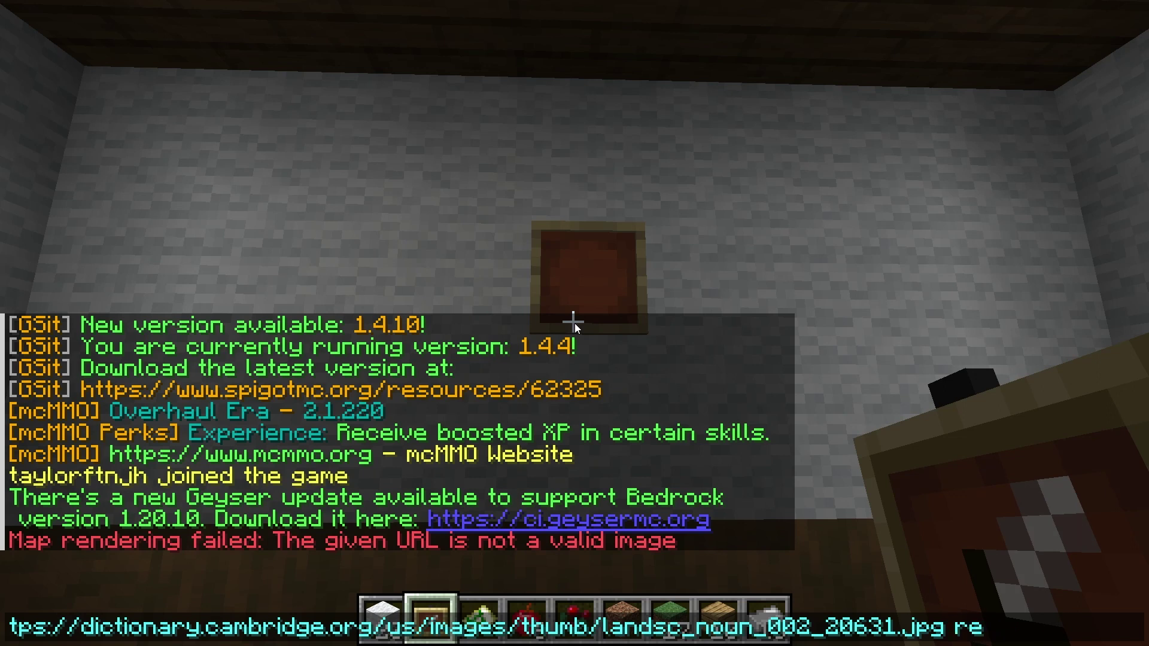
pyautogui.write('resize 1 1')
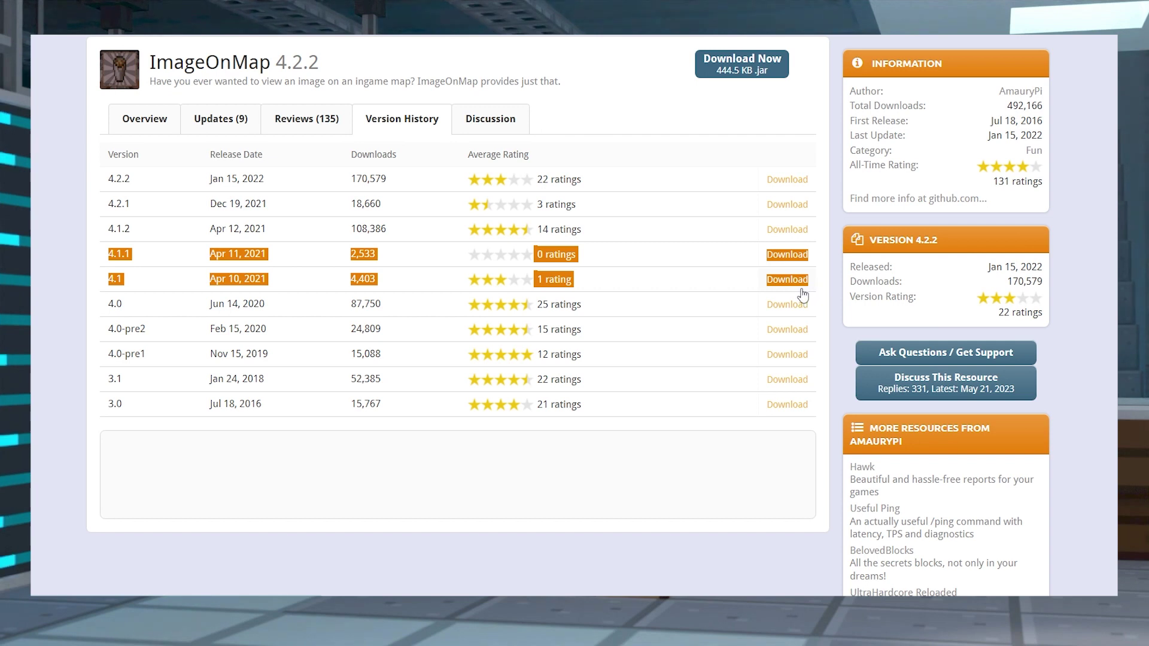
# Look through the older releases in ImageOnMap's version history, including 4.0-pre1.
pyautogui.moveTo(814, 342); pyautogui.dragTo(816, 364)
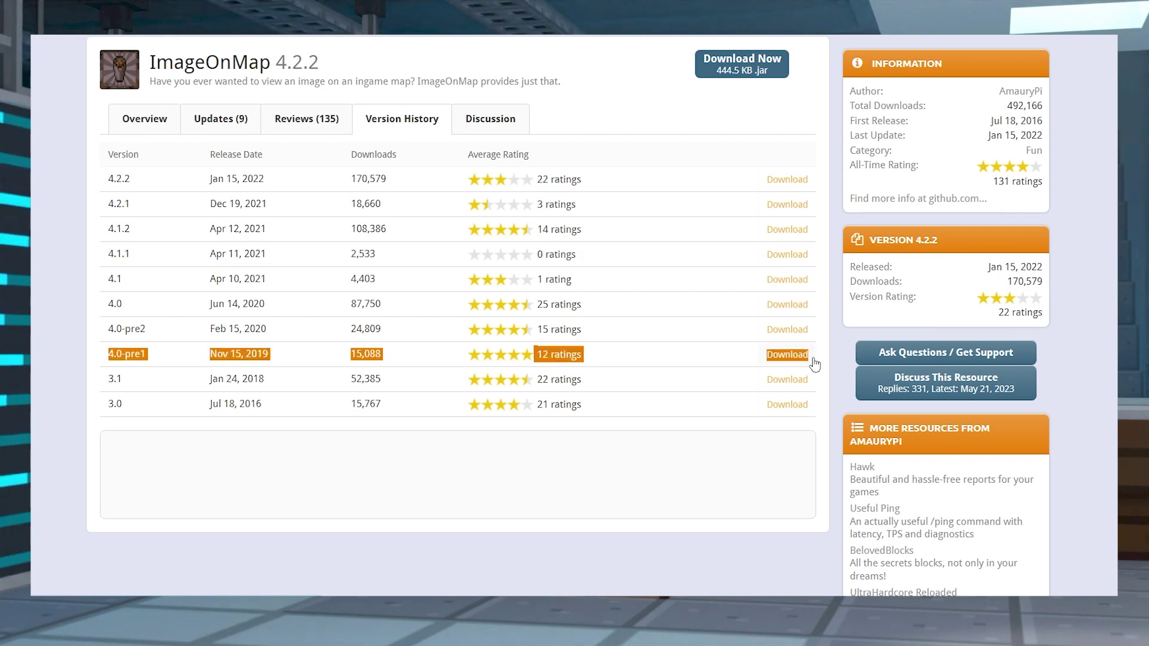
pyautogui.moveTo(815, 365); pyautogui.dragTo(816, 386)
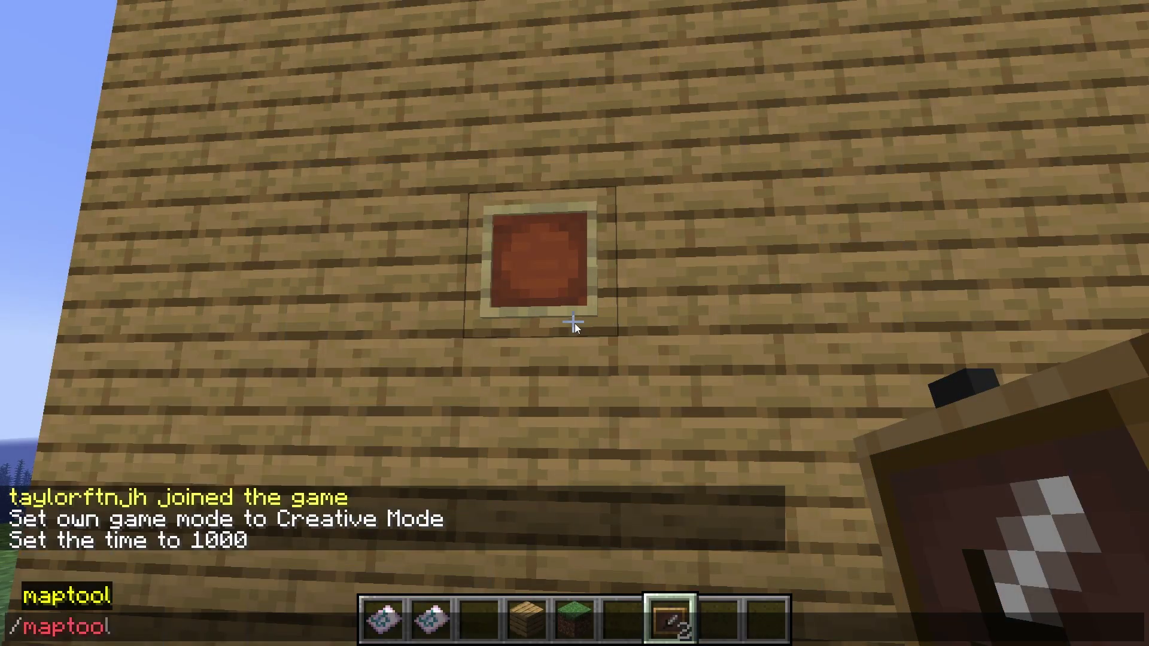
pyautogui.write('https://imgur.com/DUf1Ame')
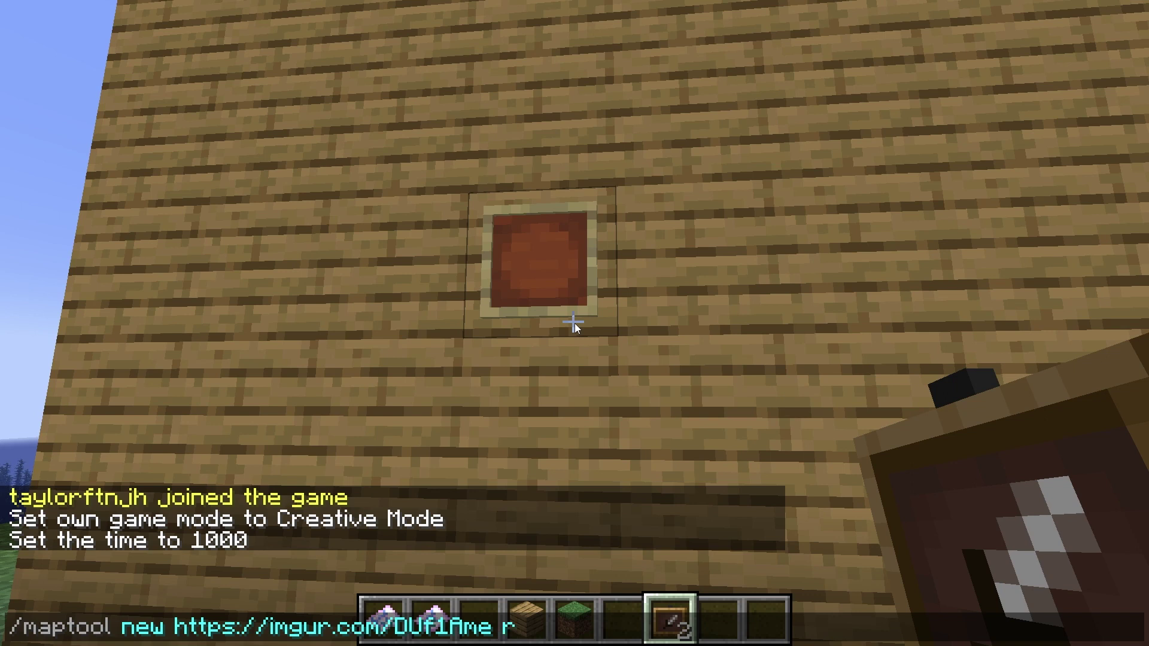
pyautogui.write('resize 1 1')
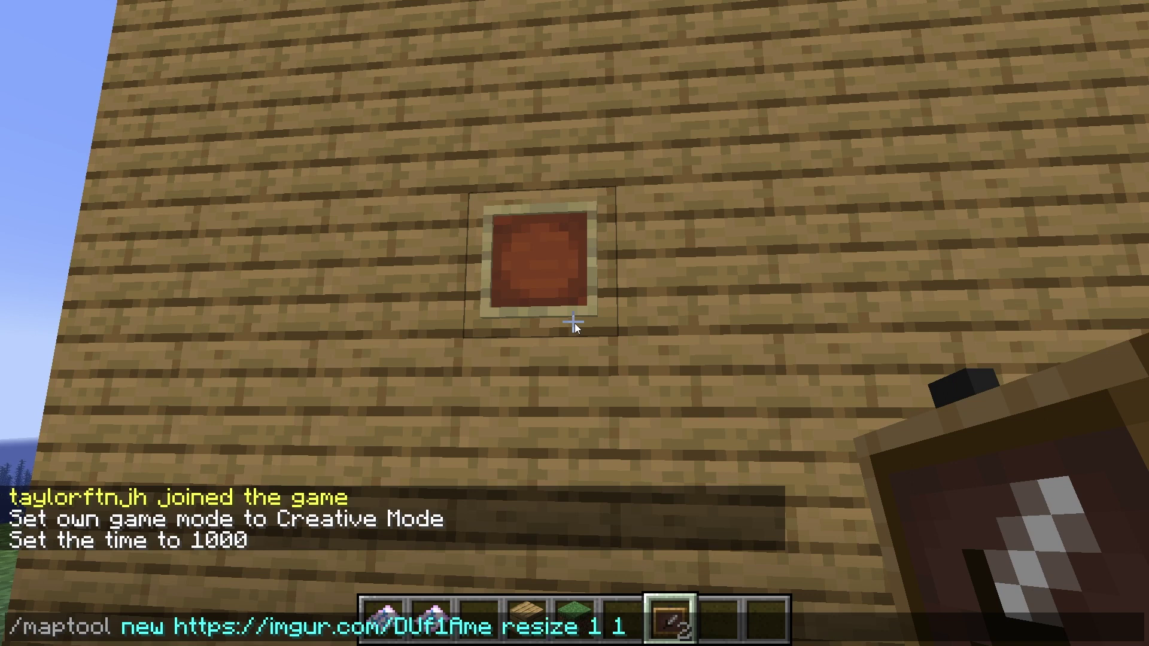
pyautogui.press('Return')
pyautogui.scroll(4, 574, 323)
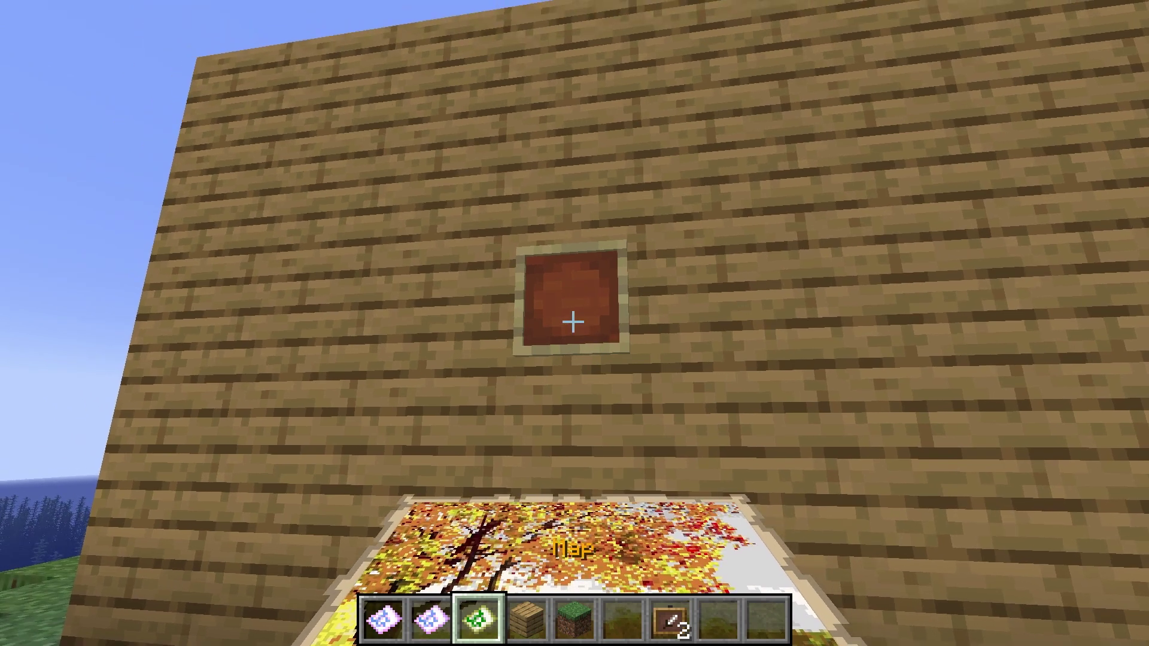
pyautogui.rightClick(573, 322)
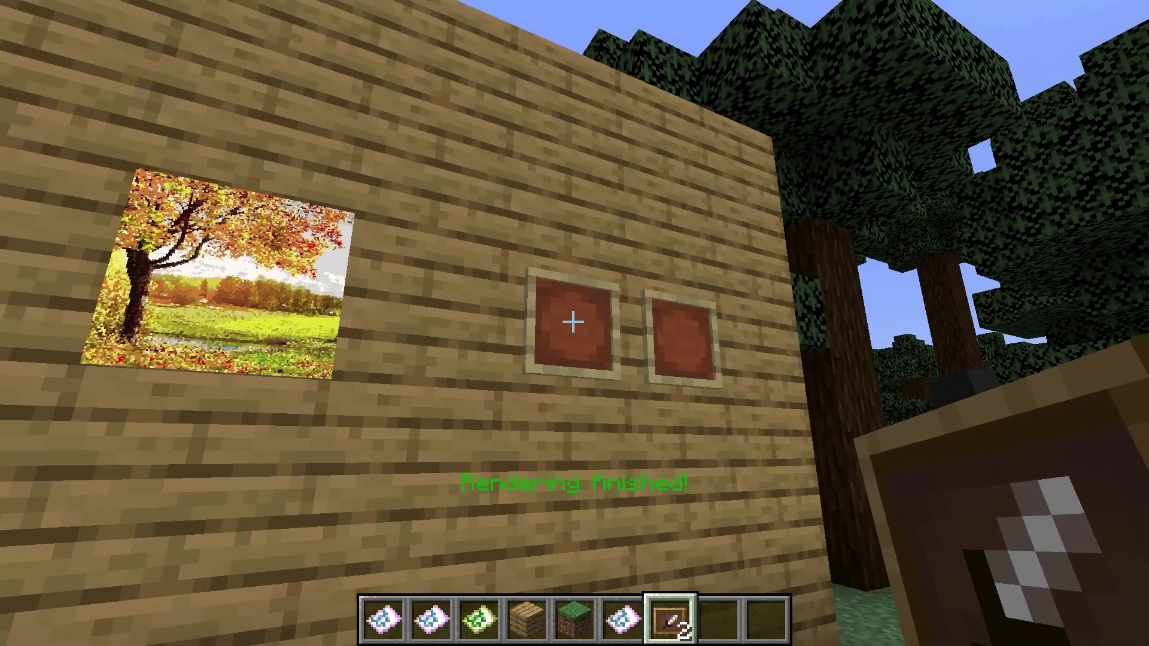
# Place the purple sunset tree map across the two adjacent empty item frames.
pyautogui.scroll(1, 573, 322)
pyautogui.rightClick(573, 322)
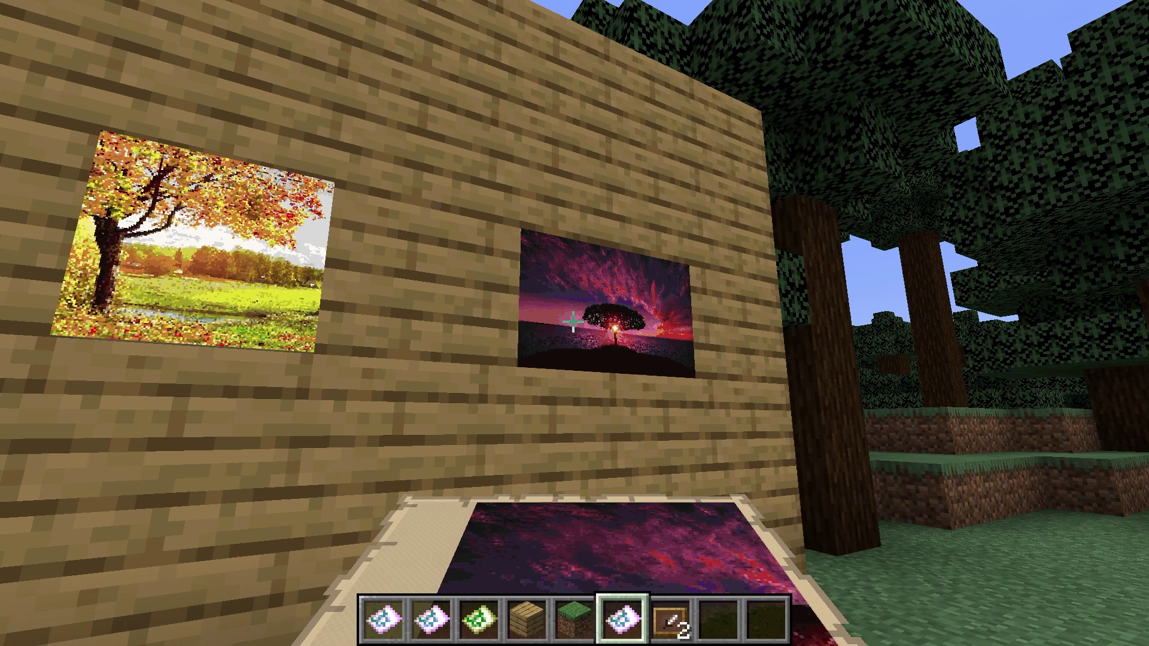
# Take the autumn tree map out of its item frame on the plank wall.
pyautogui.press('s')
pyautogui.press('c')
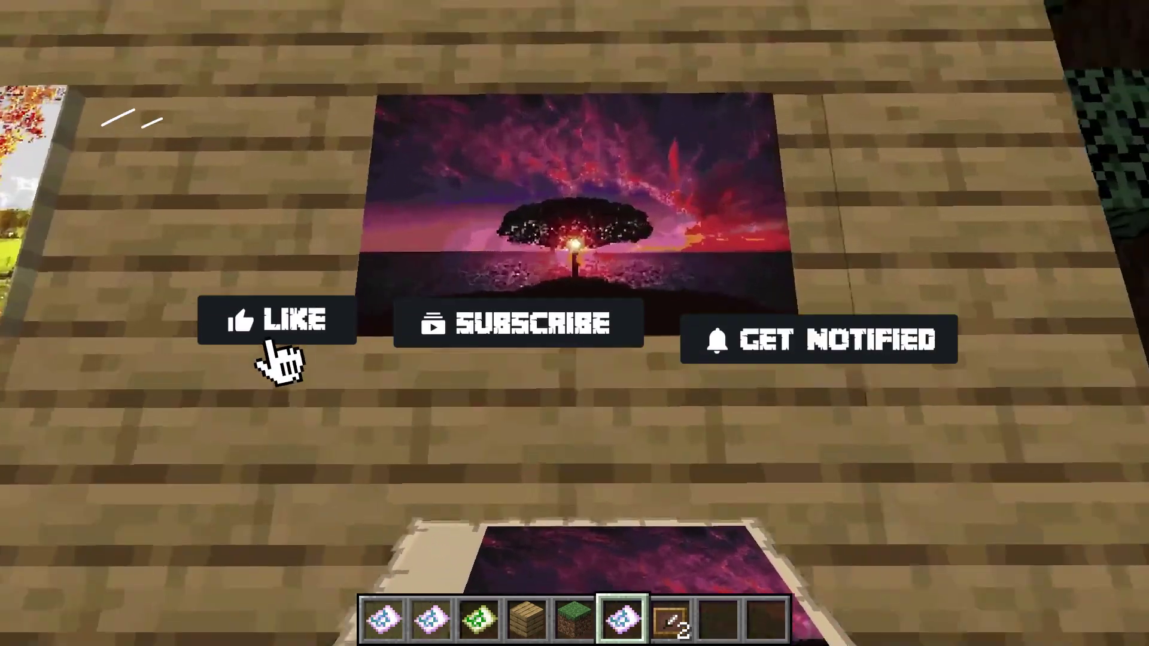
pyautogui.press('s')
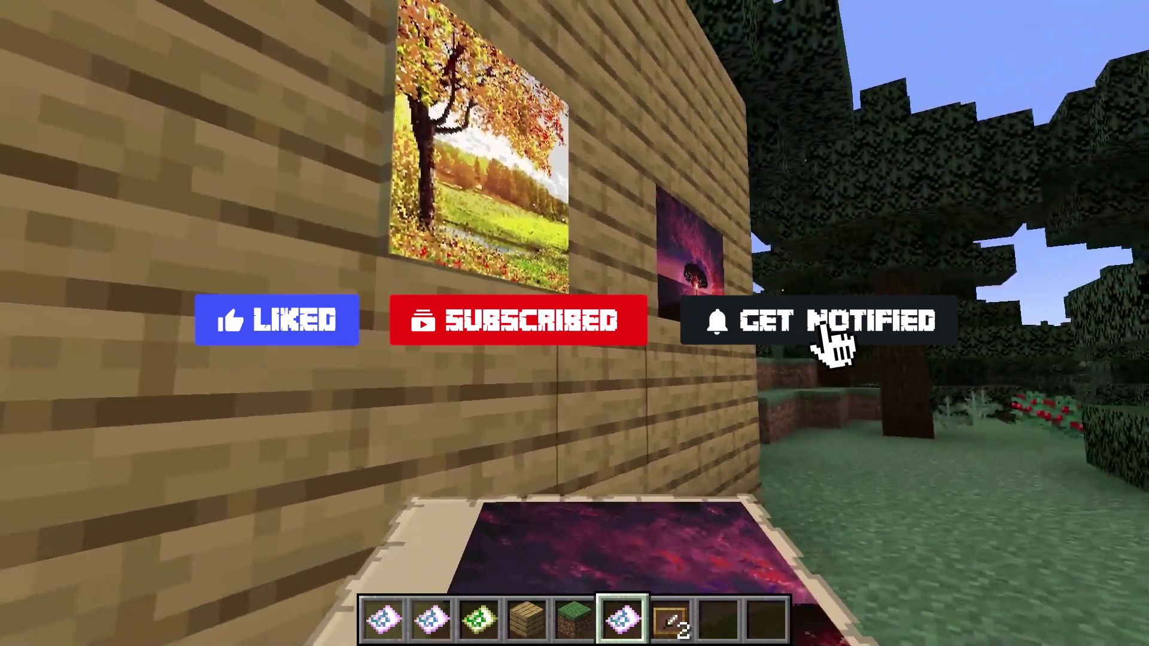
pyautogui.click(573, 322)
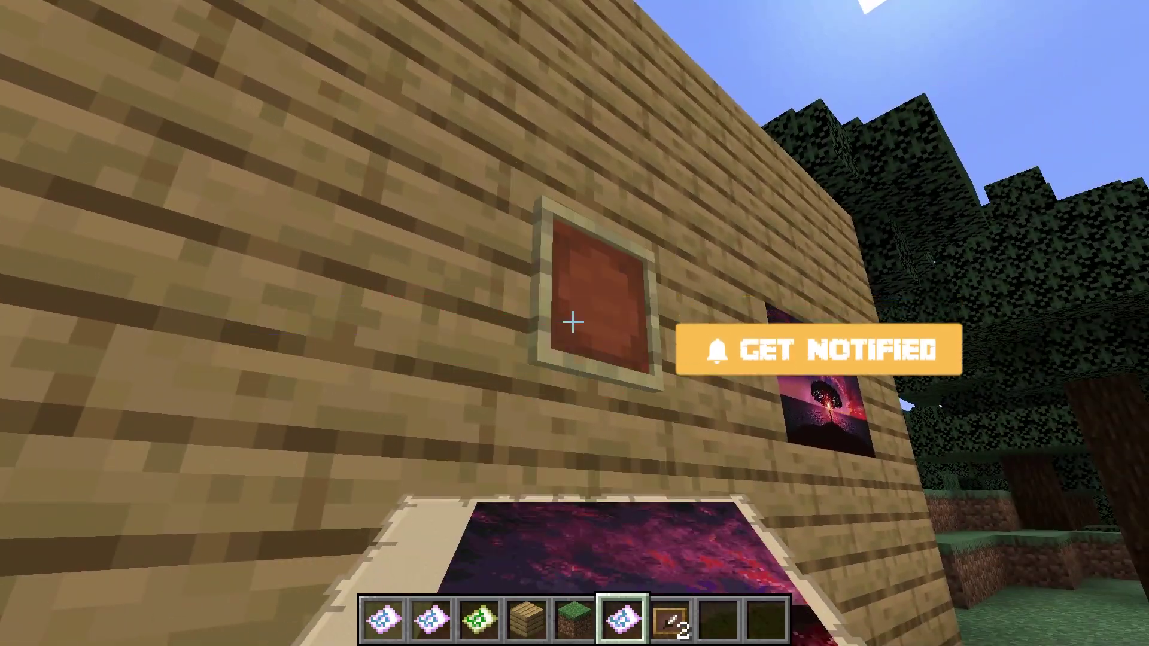